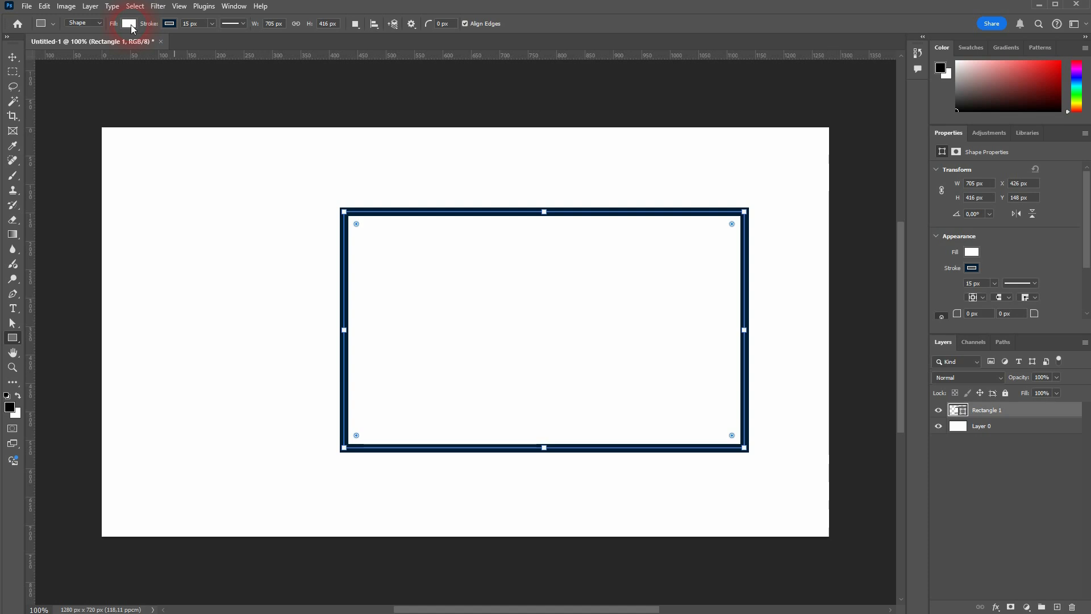
# Set the rectangle's fill to light blue and its stroke to yellow from the recently used colors.
pyautogui.click(130, 24)
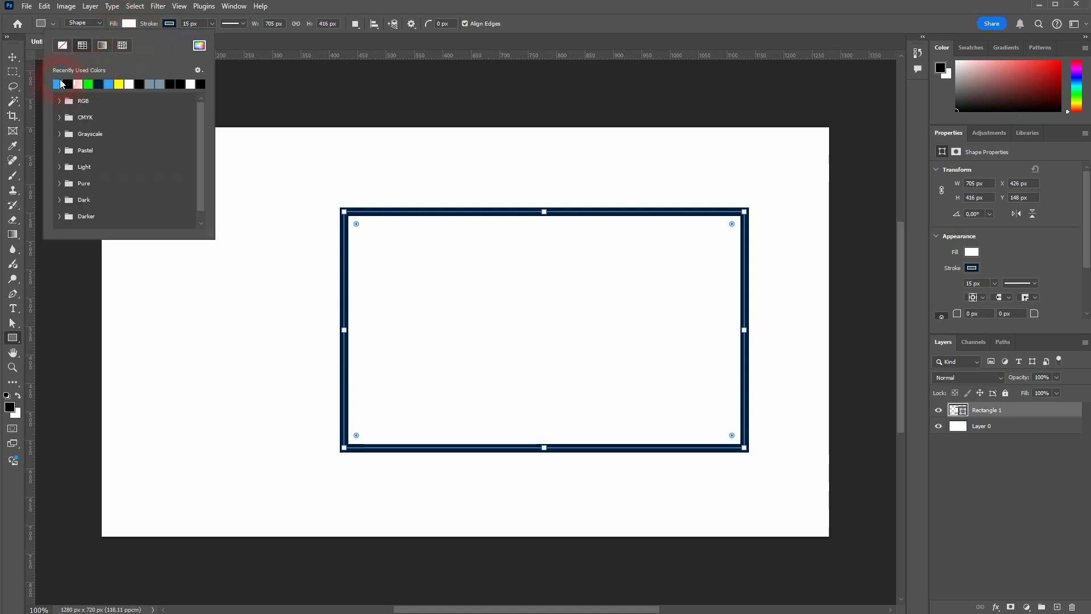
pyautogui.click(58, 84)
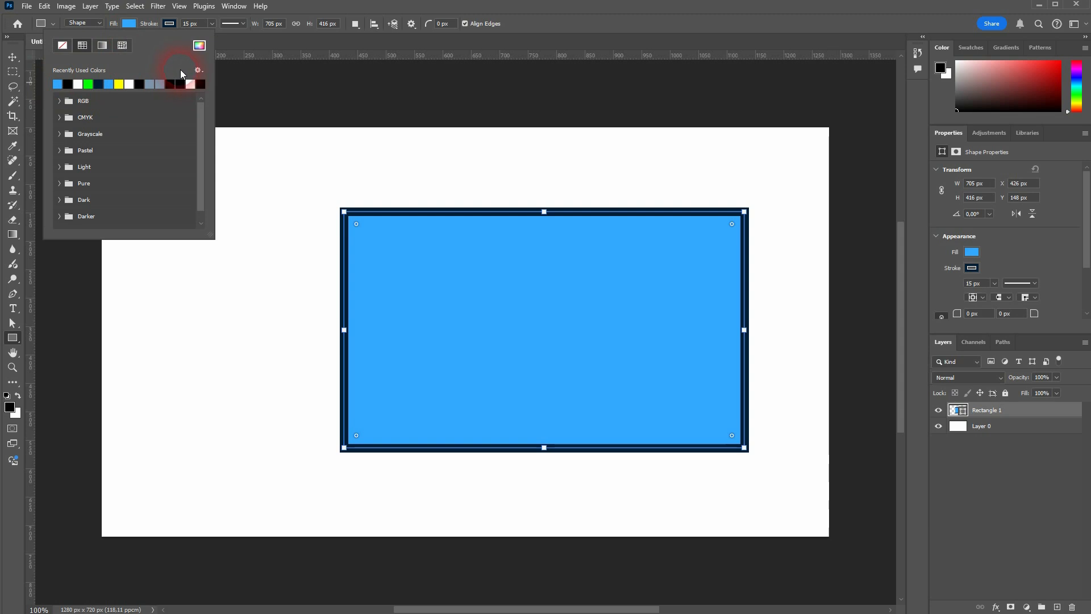
pyautogui.click(170, 24)
pyautogui.click(170, 24)
pyautogui.click(159, 84)
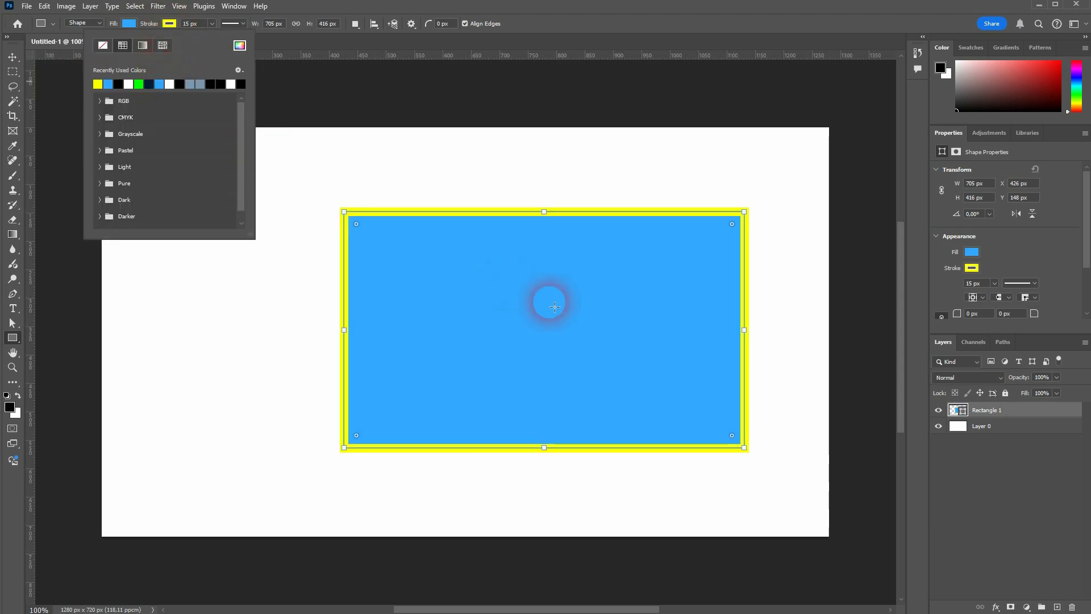
pyautogui.click(619, 306)
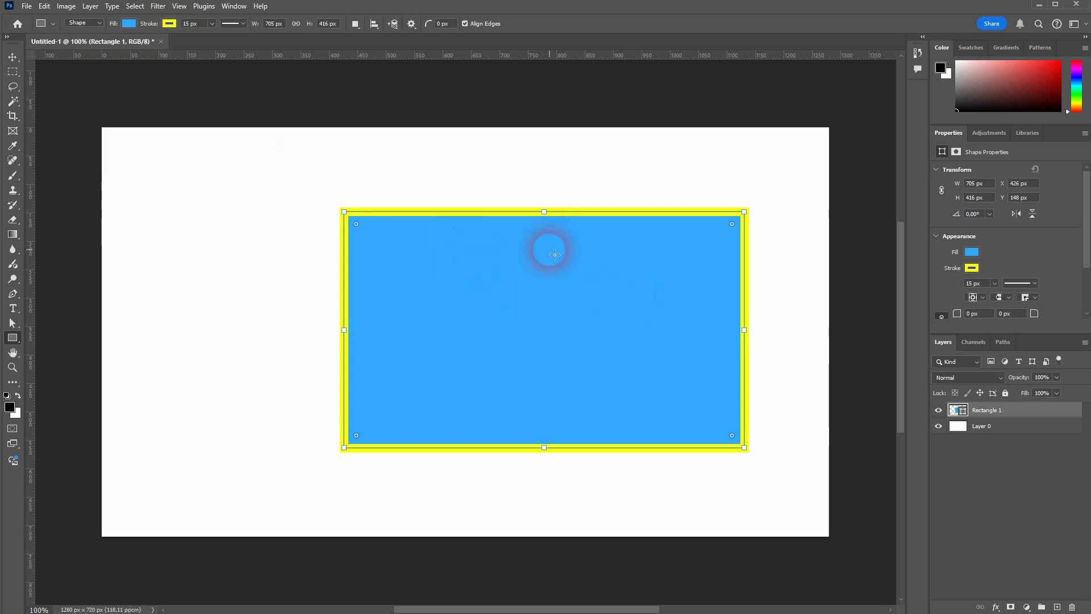
pyautogui.click(936, 235)
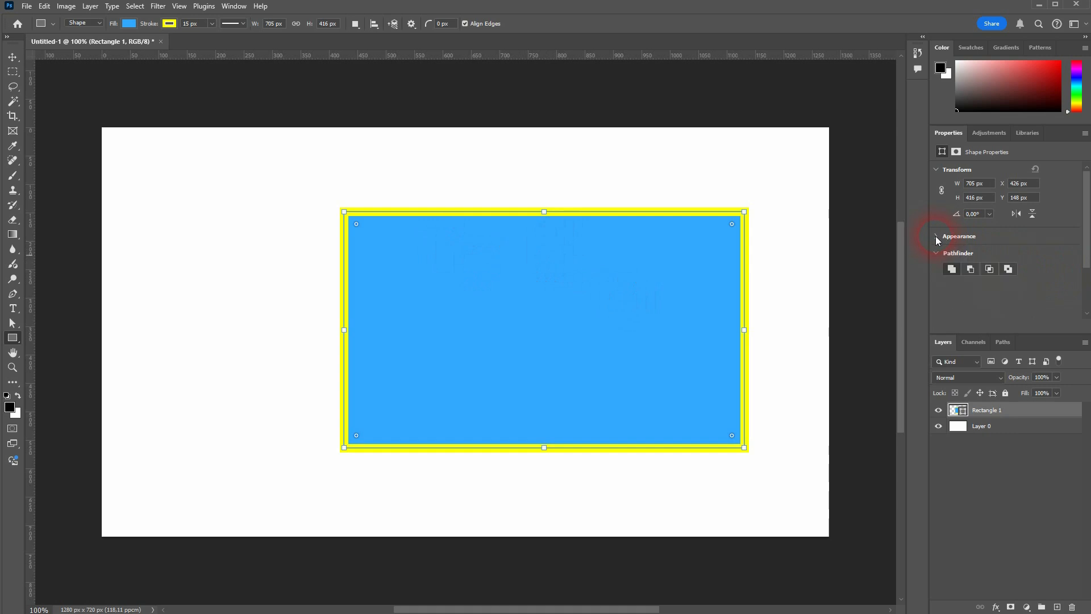
pyautogui.click(936, 236)
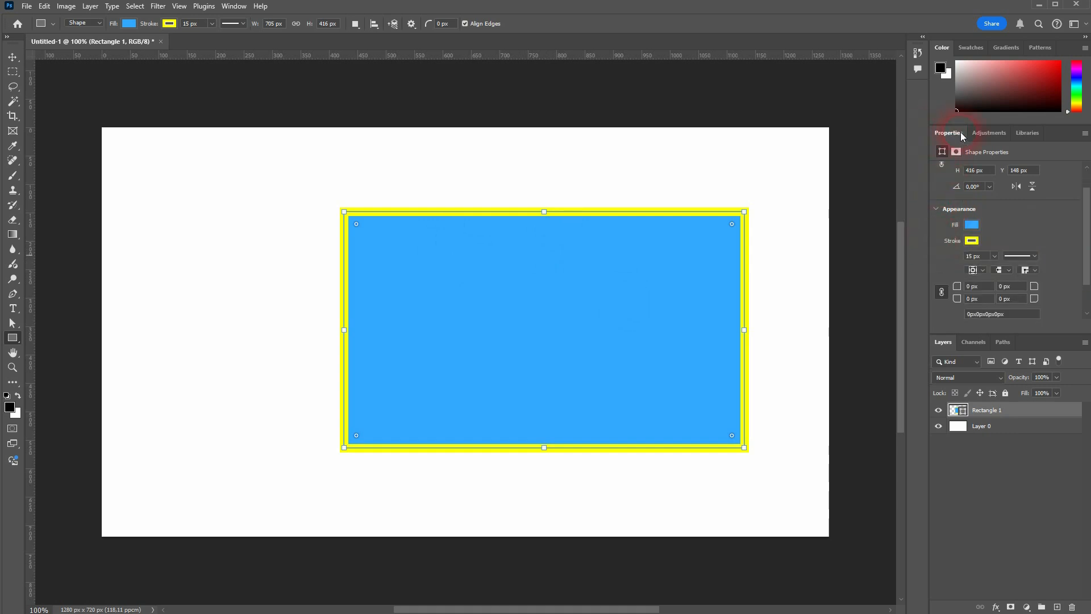
pyautogui.click(233, 6)
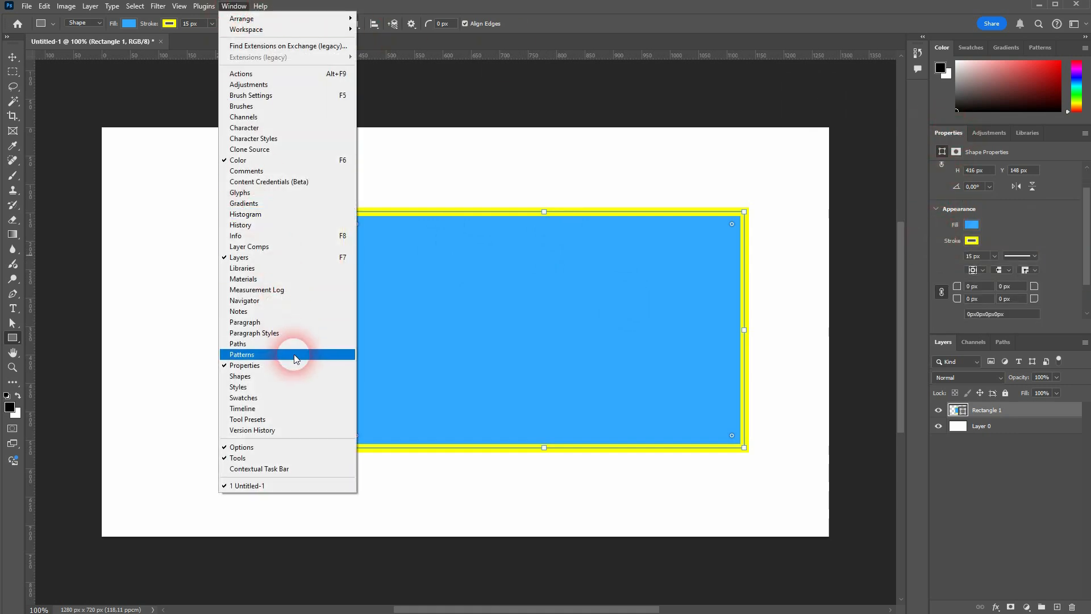
# Change the rectangle's fill to bright green and its stroke to light blue in its shape properties.
pyautogui.click(972, 224)
pyautogui.click(987, 285)
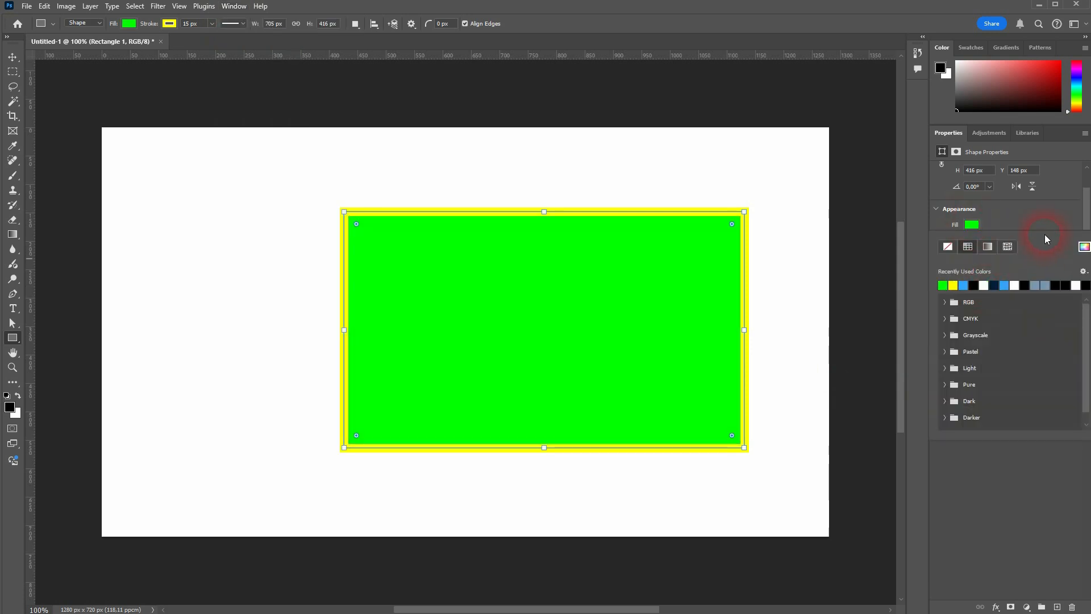
pyautogui.click(1044, 234)
pyautogui.click(973, 241)
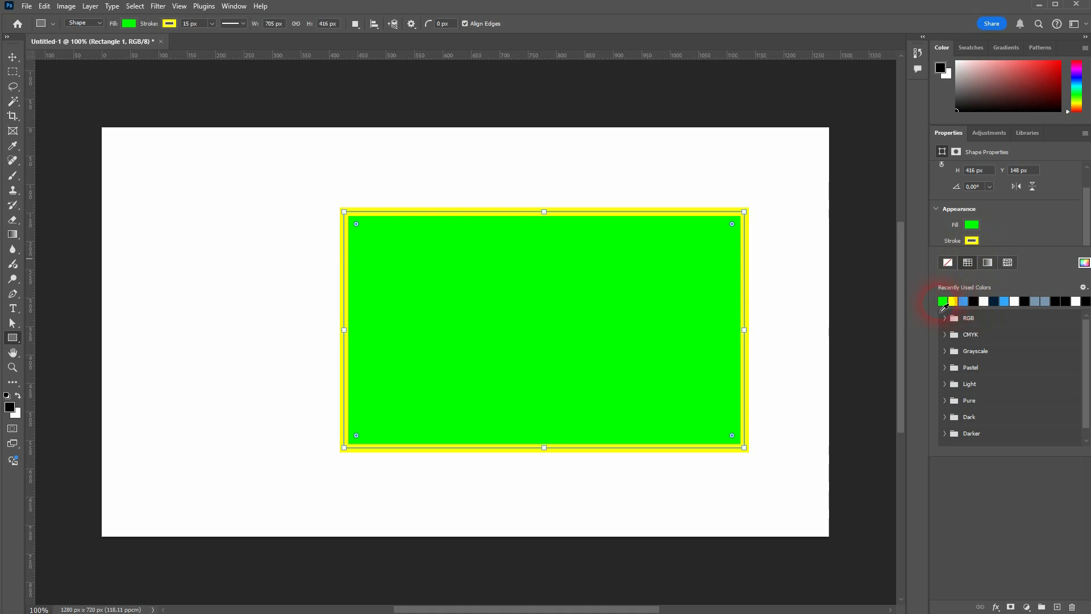
pyautogui.click(964, 301)
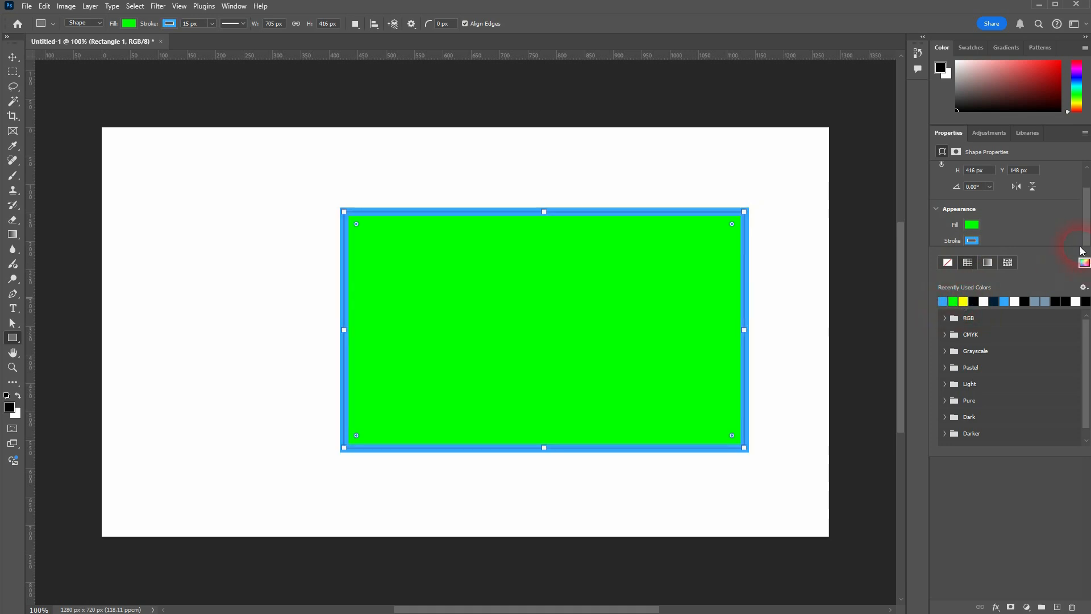
pyautogui.click(1049, 241)
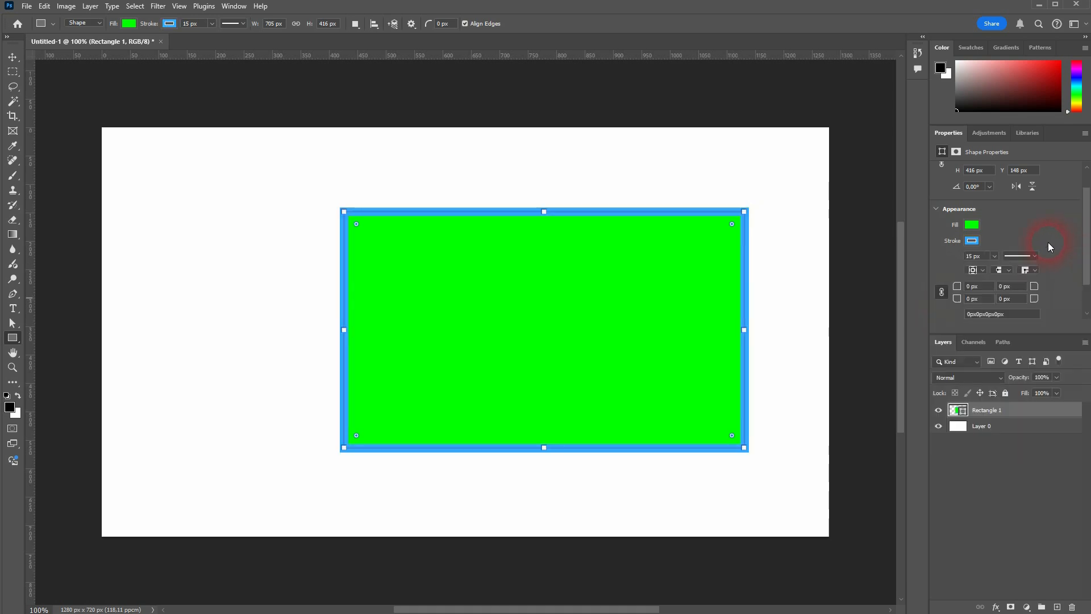
pyautogui.click(988, 430)
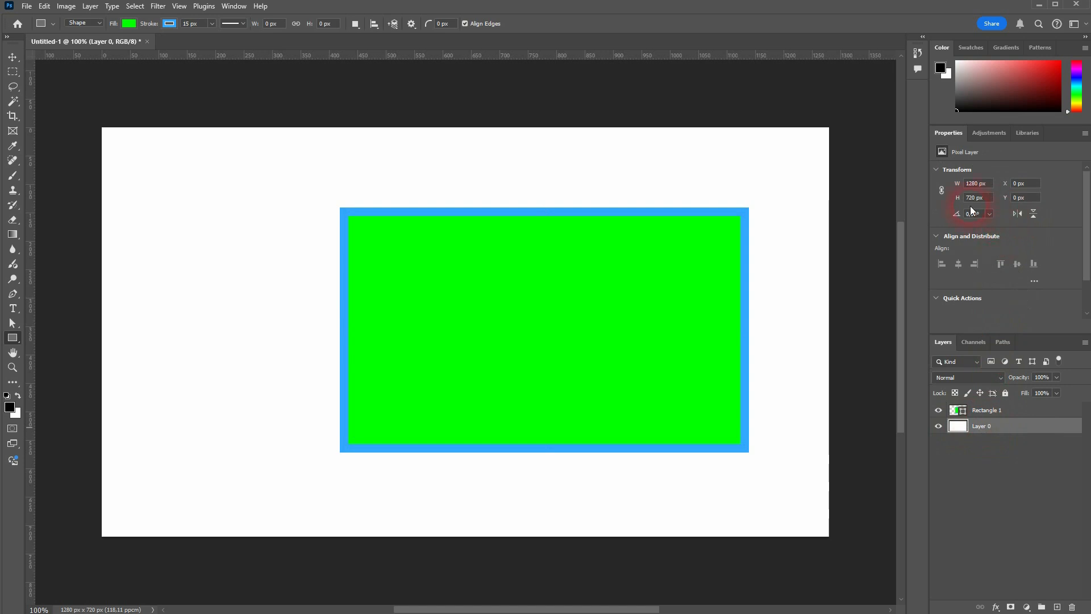
pyautogui.click(986, 410)
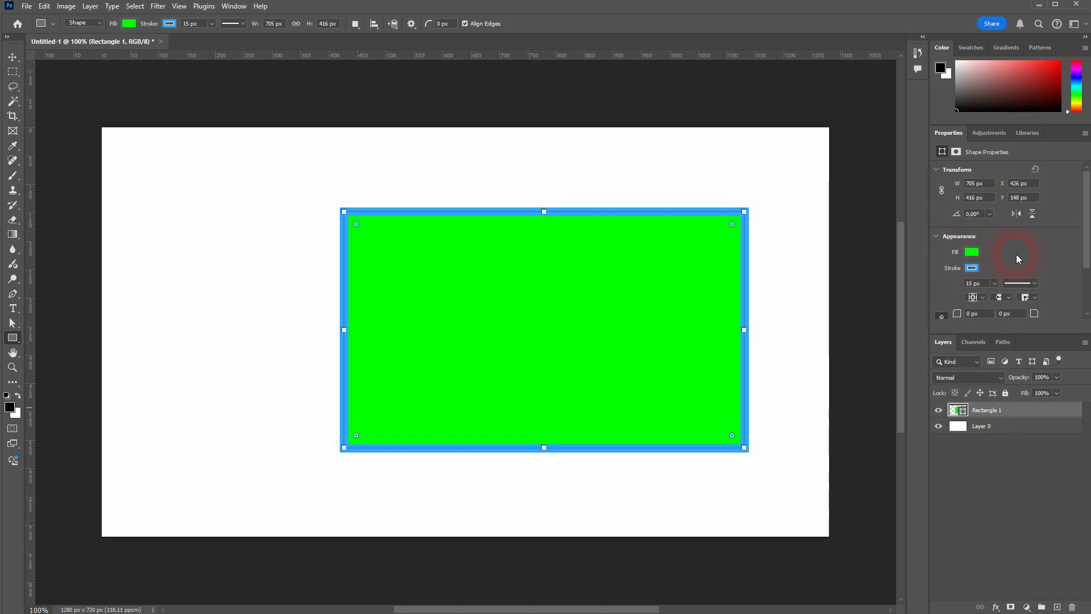
# Set the foreground color to red, fa0b0b.
pyautogui.click(8, 395)
pyautogui.click(9, 407)
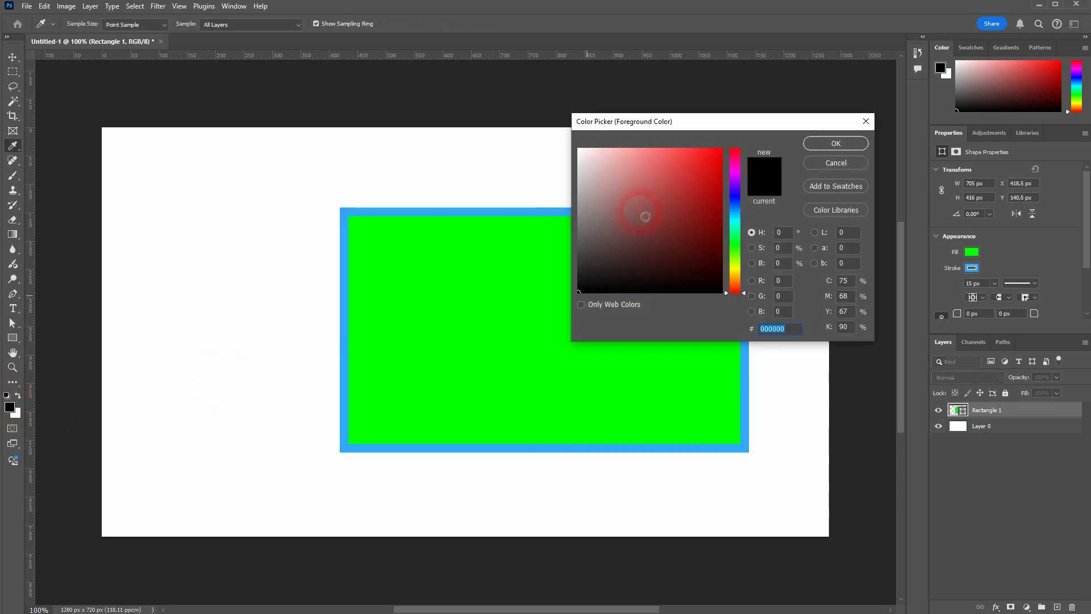
pyautogui.click(720, 161)
pyautogui.click(716, 150)
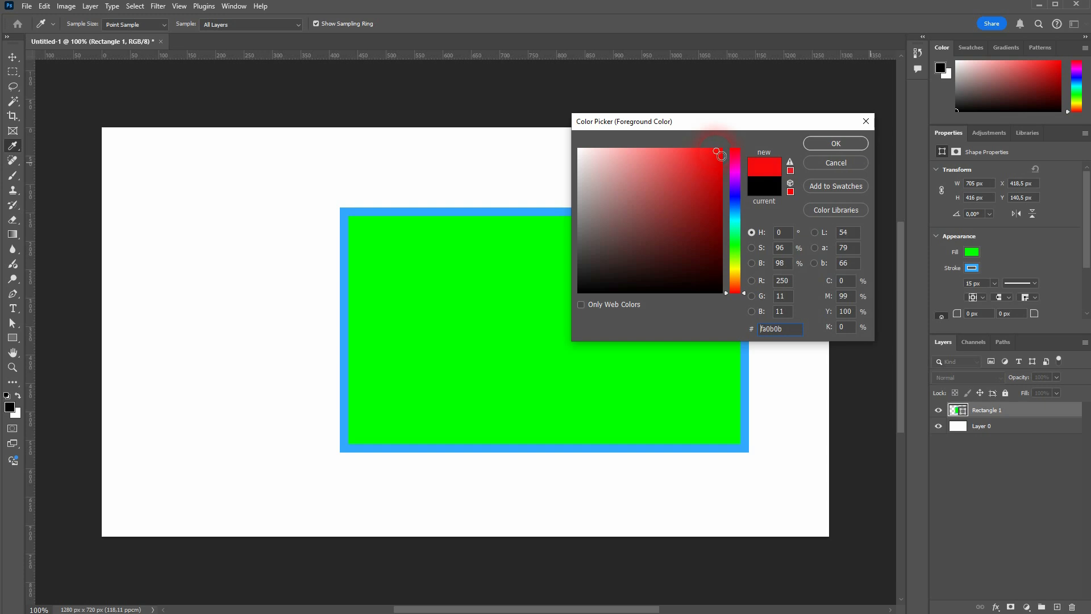
pyautogui.click(844, 144)
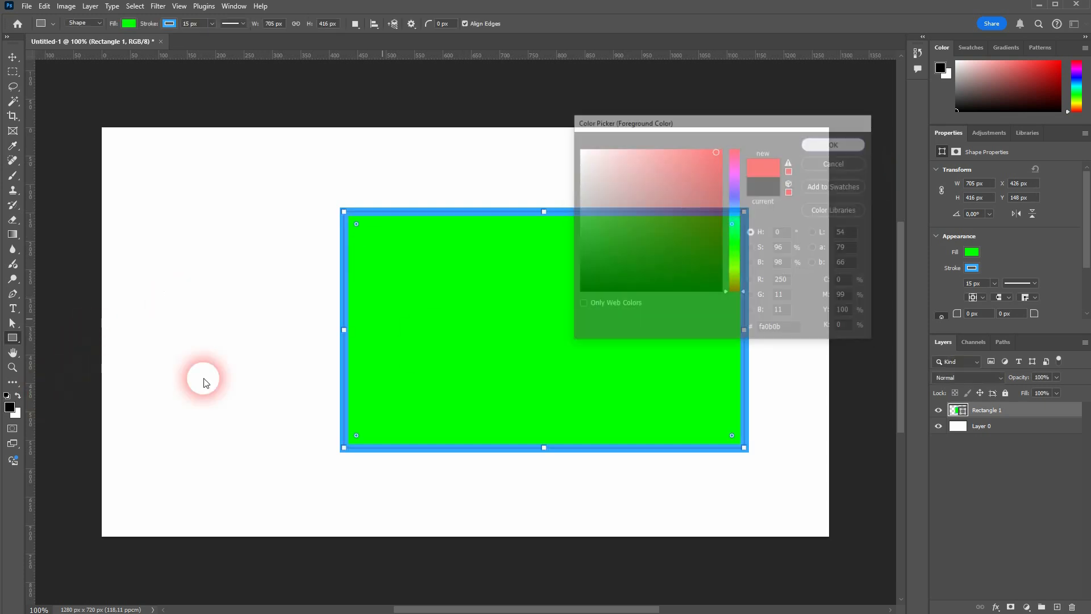
# Draw a tall rectangle about 155 by 370 px beside the large one and fill it with the recently used red.
pyautogui.moveTo(164, 256); pyautogui.dragTo(252, 466)
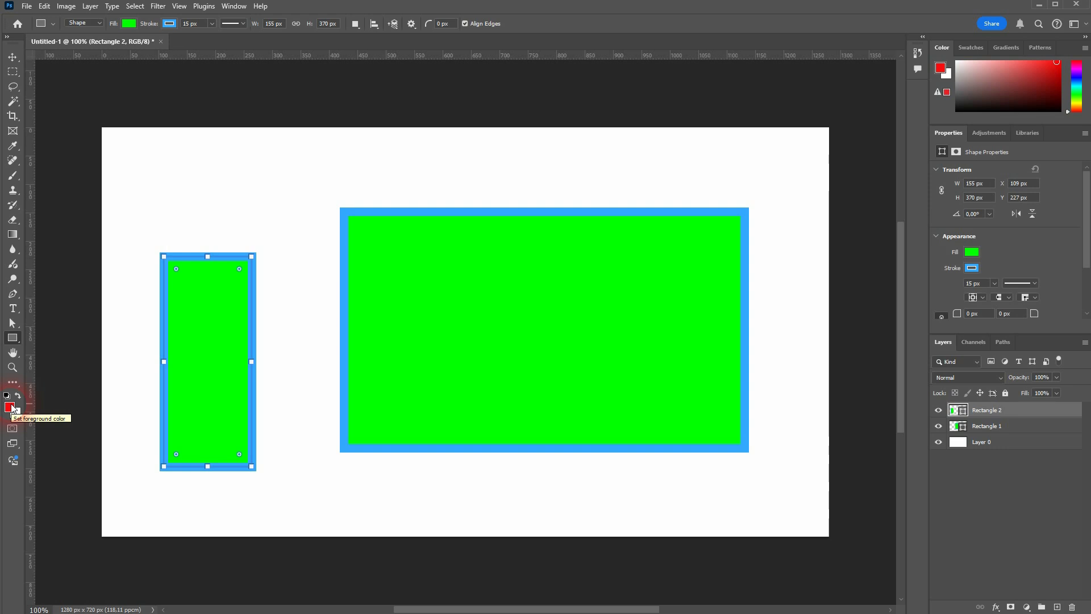
pyautogui.click(969, 254)
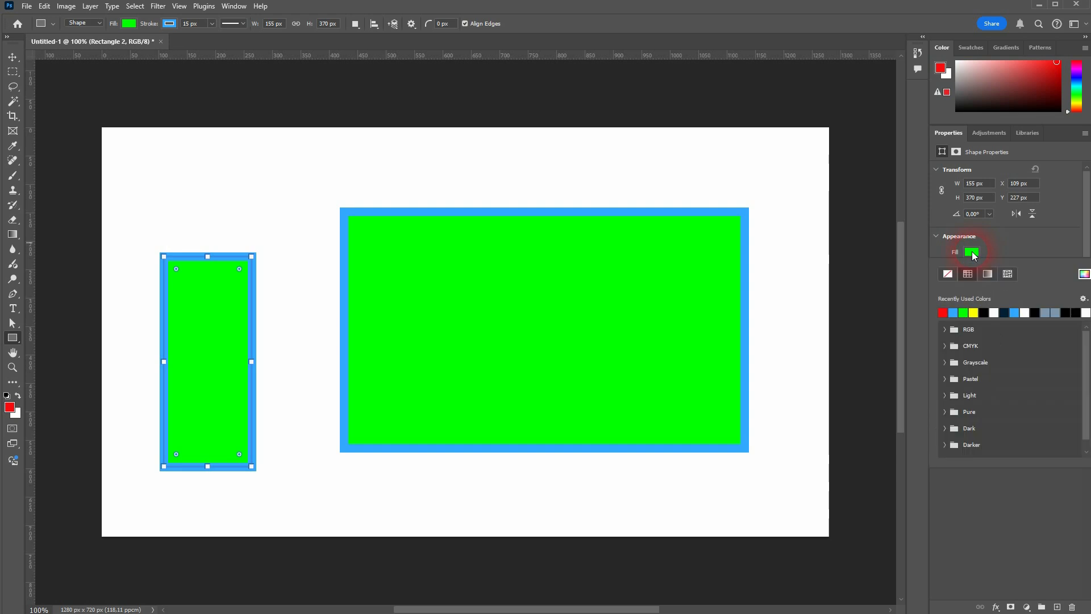
pyautogui.click(942, 312)
# Give the tall rectangle a custom dull green fill, 52674b, with the color picker.
pyautogui.click(1083, 274)
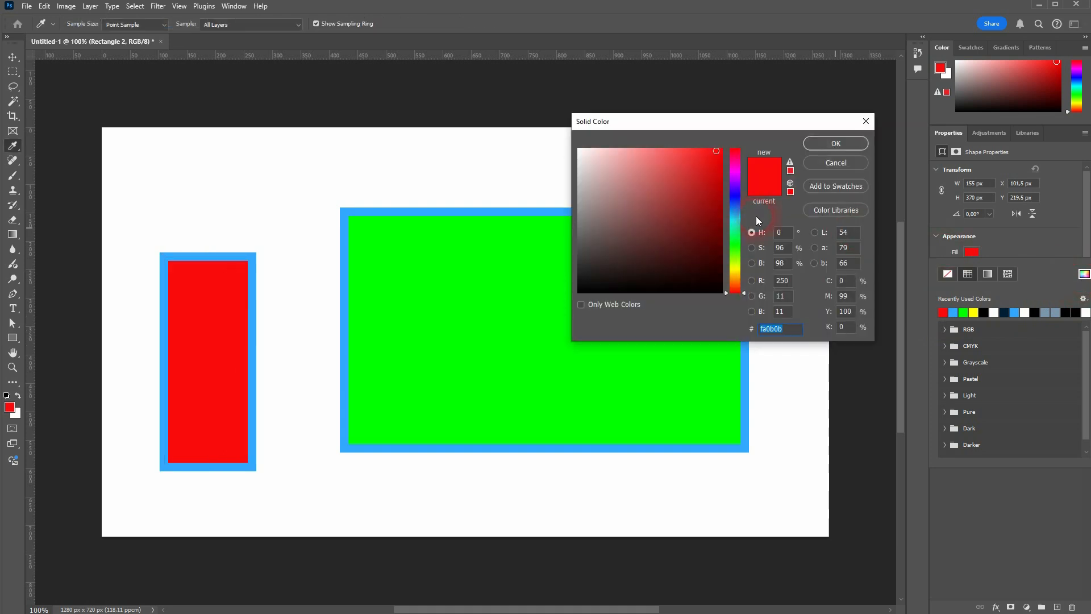
pyautogui.moveTo(669, 177); pyautogui.dragTo(617, 234)
pyautogui.moveTo(738, 205); pyautogui.dragTo(737, 247)
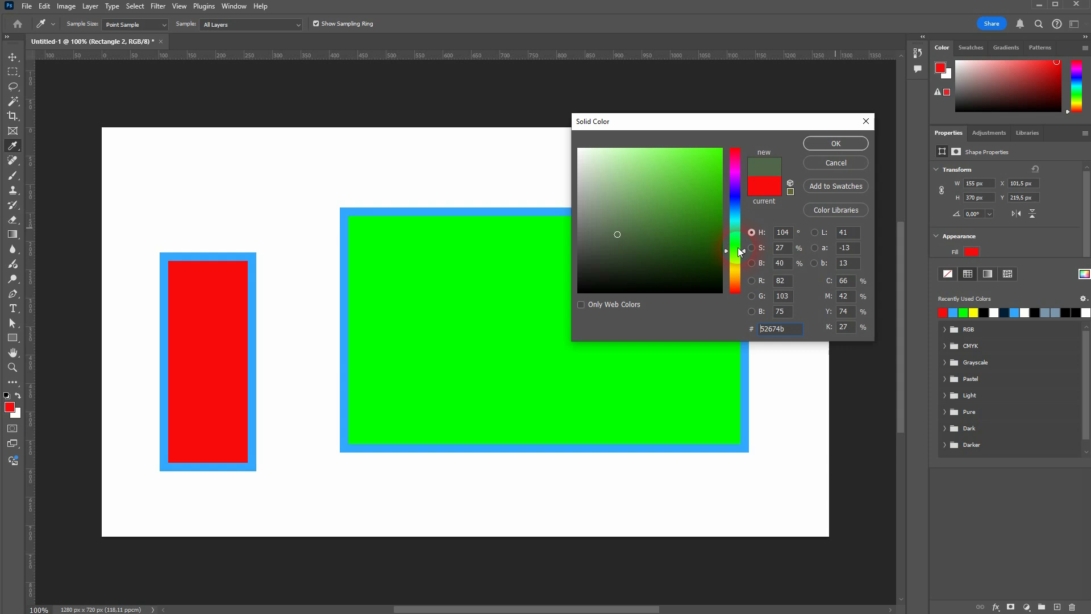
pyautogui.click(835, 143)
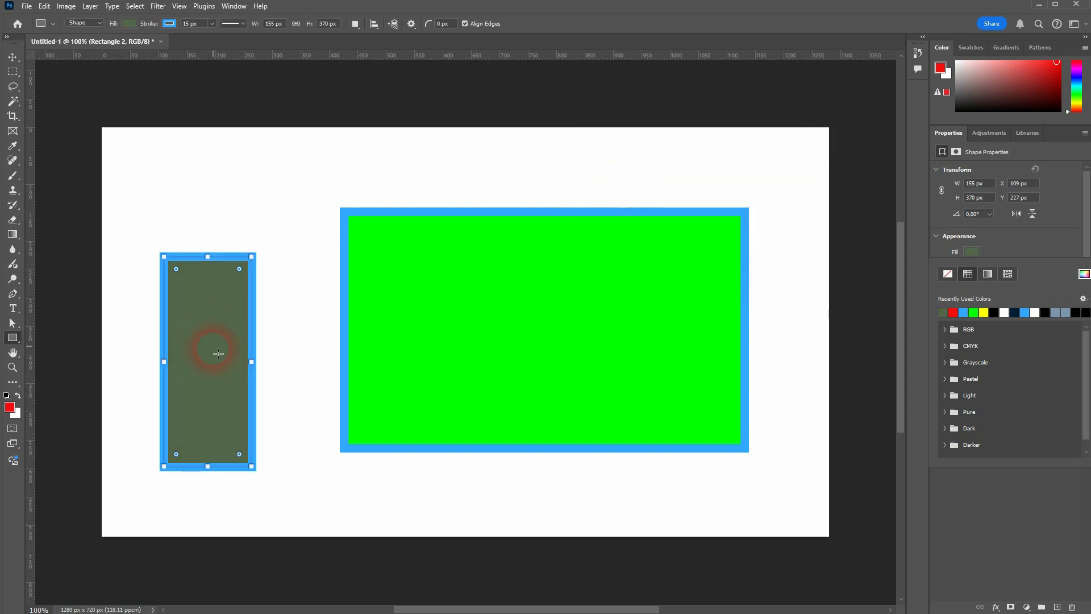
# Examine the hex, HSB, Lab, RGB and CMYK values of the tall rectangle's fill color.
pyautogui.click(1084, 273)
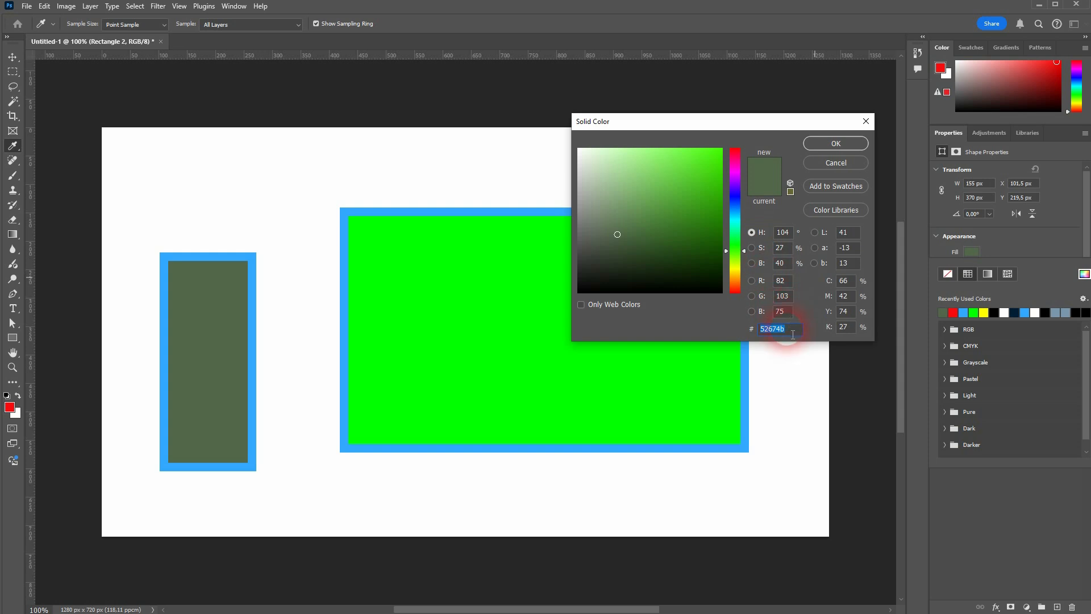
pyautogui.moveTo(796, 334); pyautogui.dragTo(753, 335)
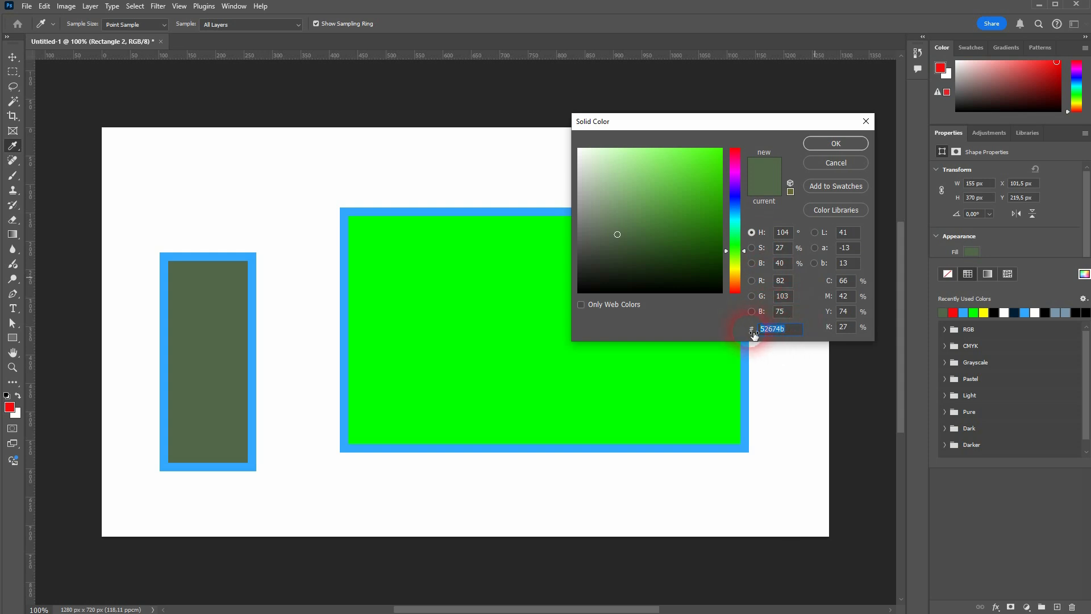
pyautogui.click(791, 234)
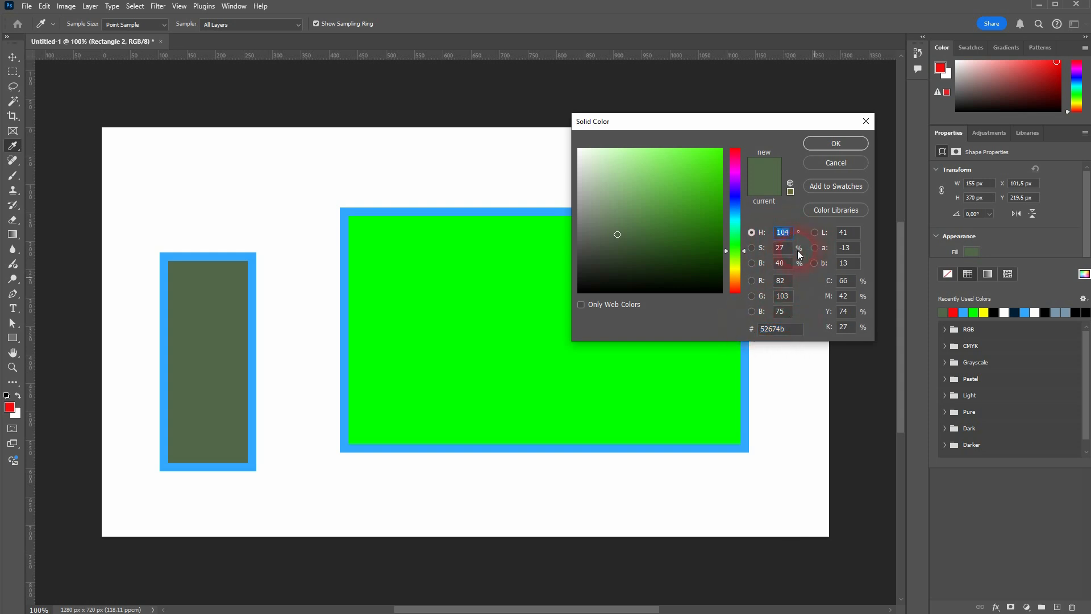
pyautogui.click(840, 234)
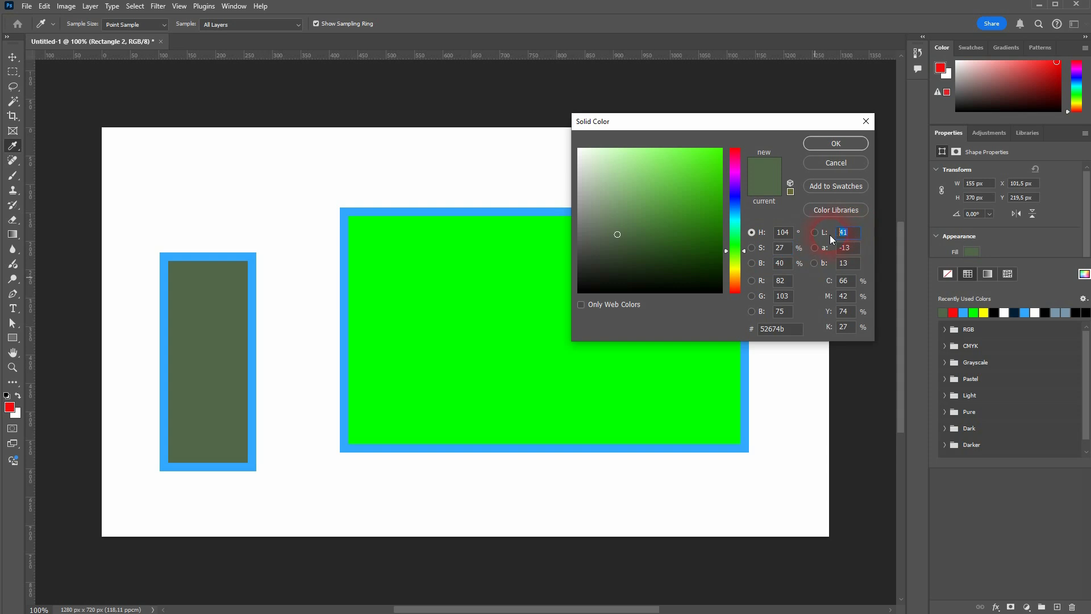
pyautogui.click(784, 281)
pyautogui.click(786, 296)
pyautogui.click(789, 312)
pyautogui.click(845, 281)
pyautogui.click(845, 296)
pyautogui.click(844, 311)
pyautogui.click(845, 328)
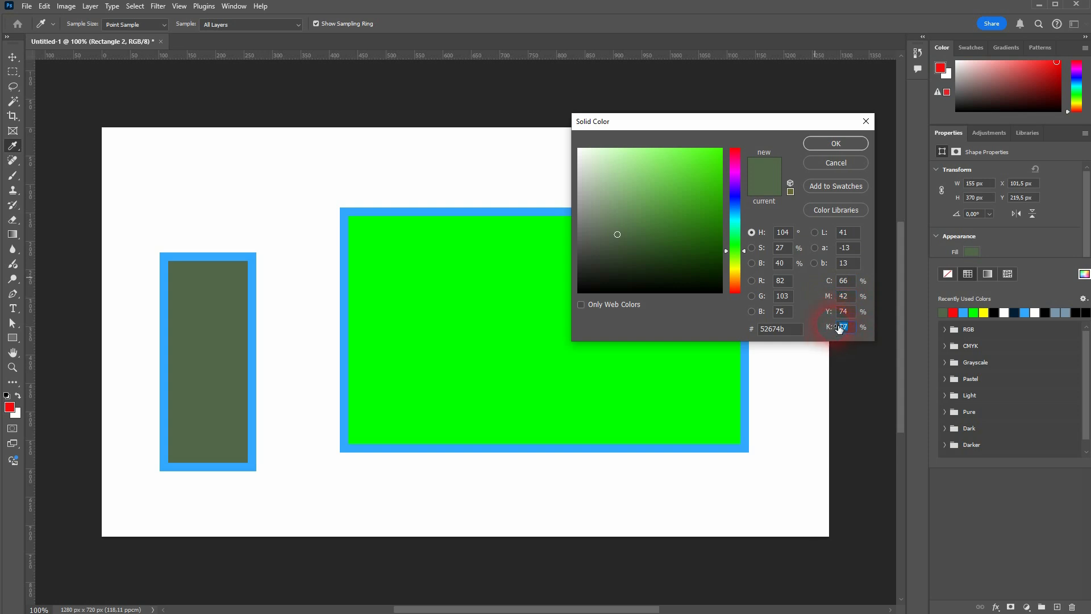
pyautogui.click(788, 268)
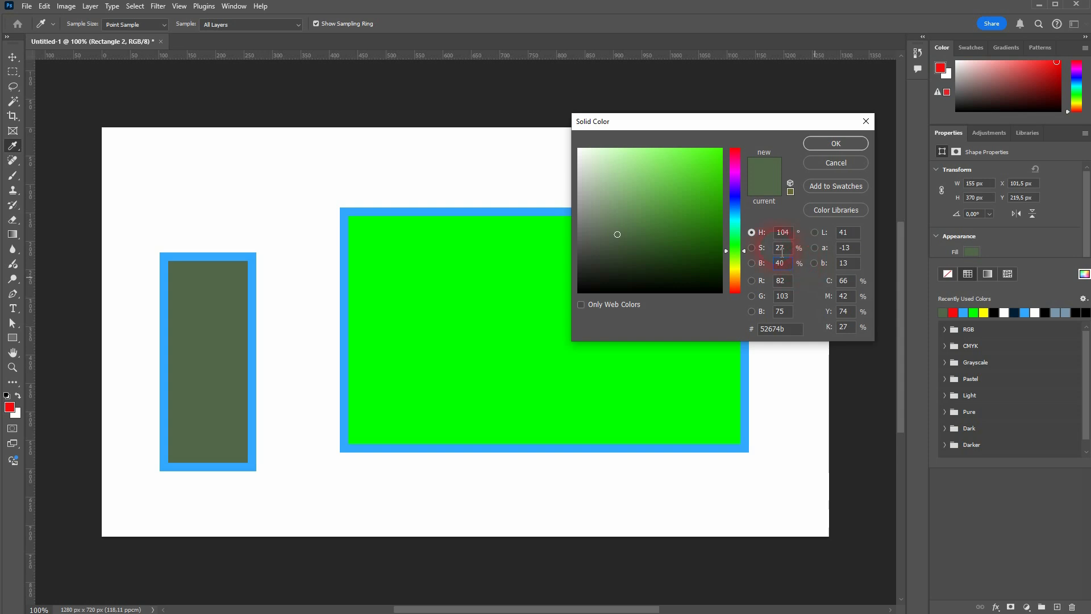
# Try web-only colors for the tall rectangle's fill, including cccc33, and turn the restriction off again.
pyautogui.click(581, 305)
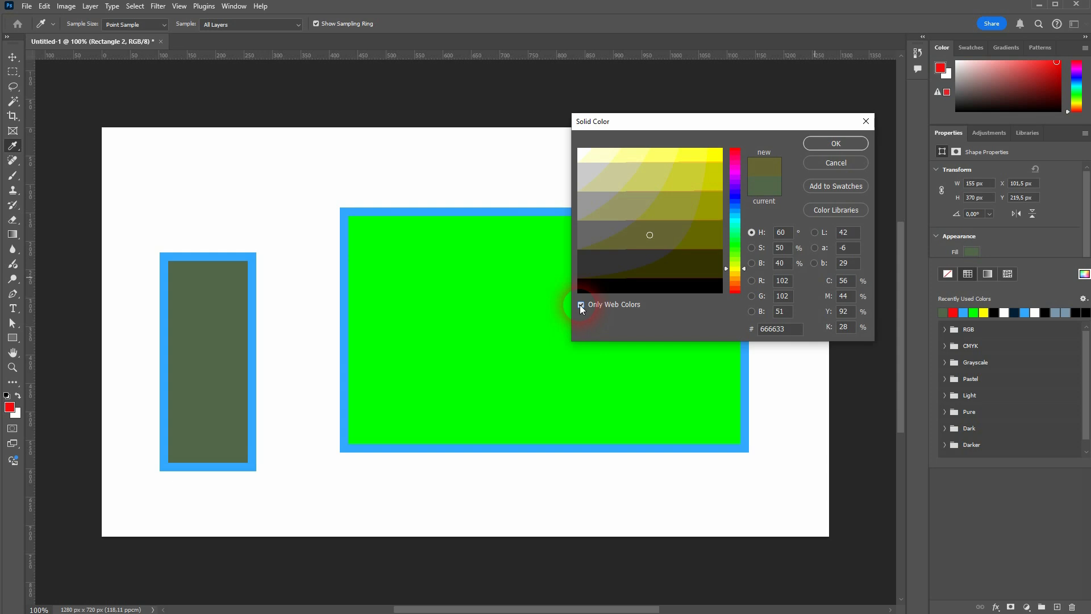
pyautogui.click(670, 186)
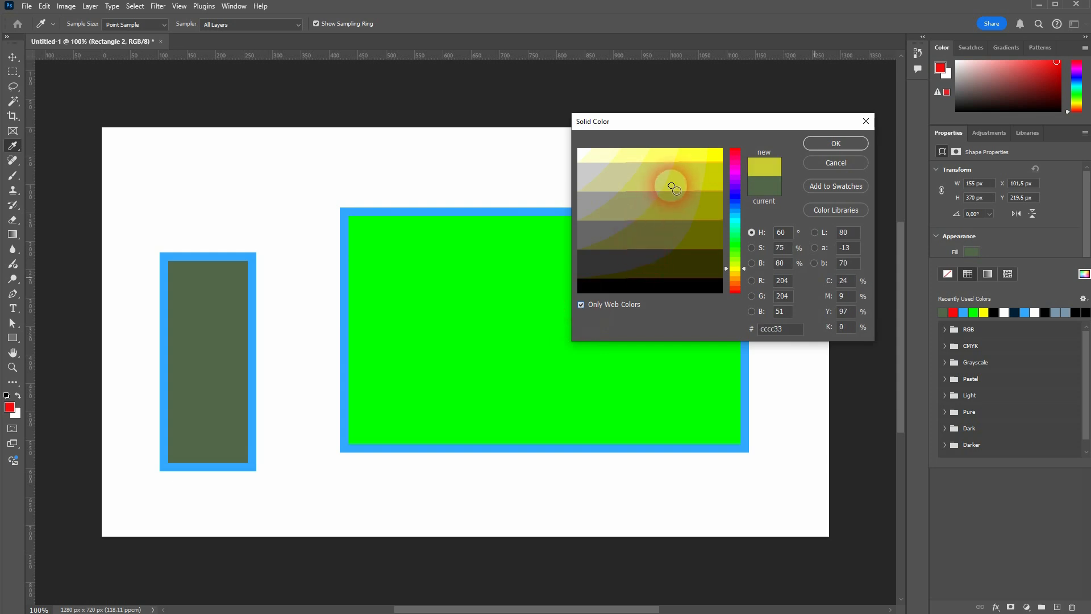
pyautogui.click(643, 220)
pyautogui.click(580, 304)
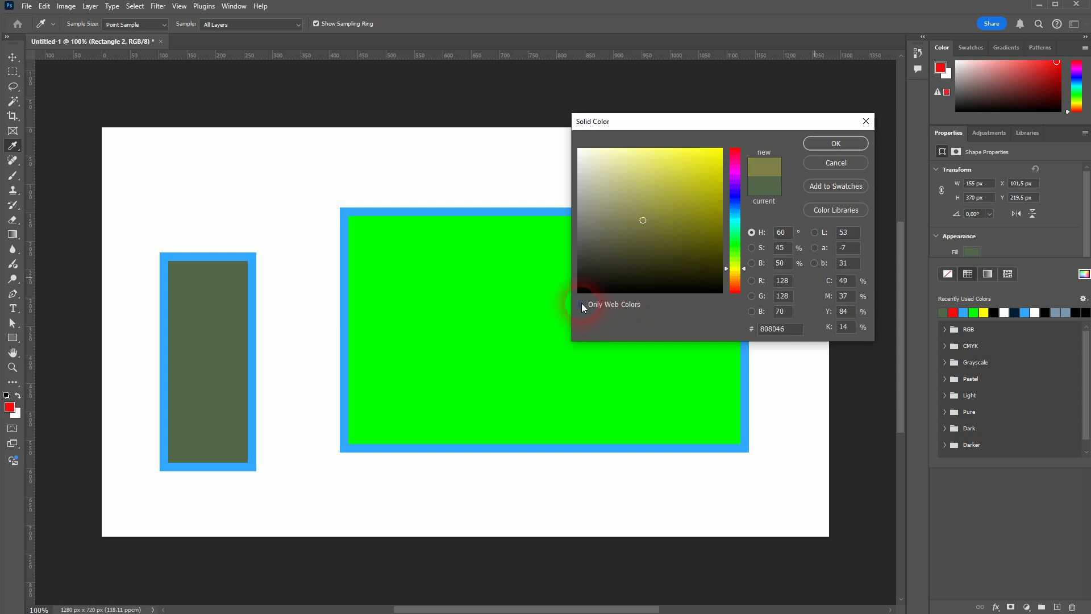
# Set the tall rectangle's fill to the medium green 3db33a and apply it.
pyautogui.moveTo(733, 268); pyautogui.dragTo(733, 245)
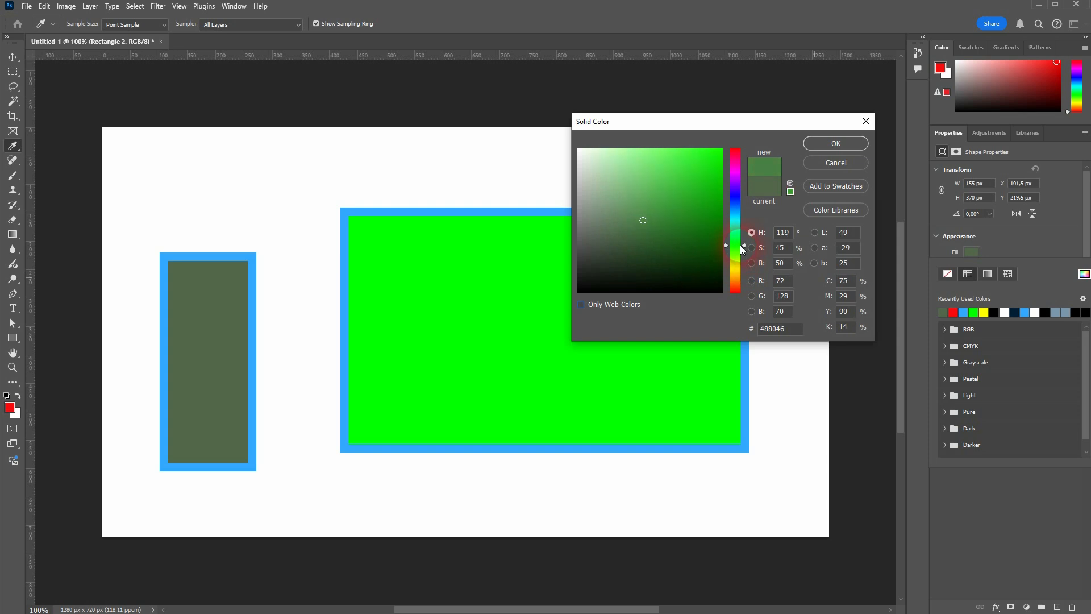
pyautogui.moveTo(668, 224)
pyautogui.mouseDown()
pyautogui.moveTo(662, 176)
pyautogui.moveTo(659, 189)
pyautogui.moveTo(675, 191)
pyautogui.mouseUp()
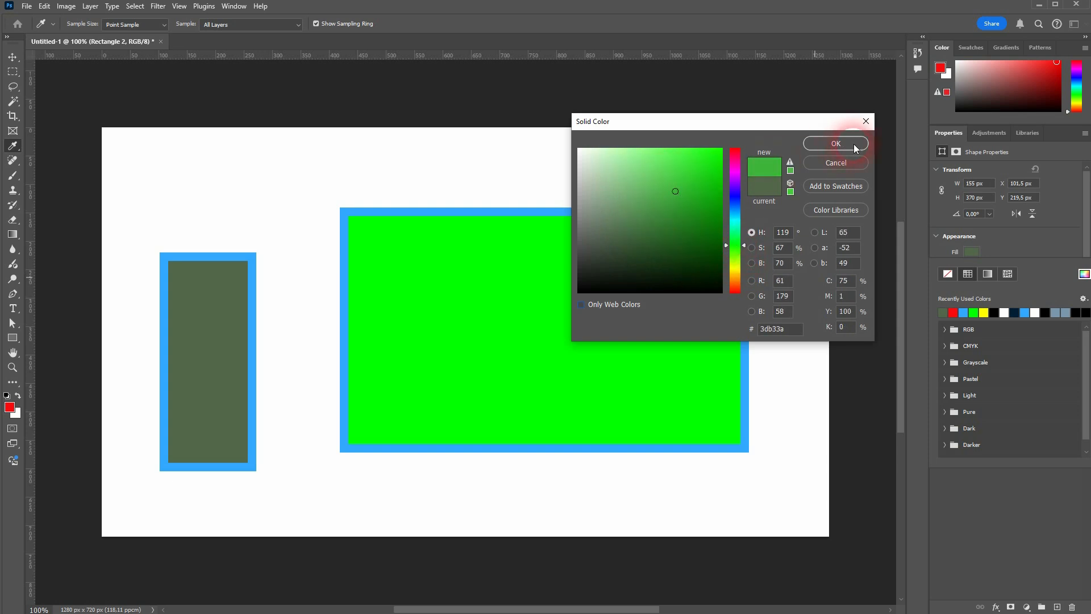
pyautogui.click(856, 147)
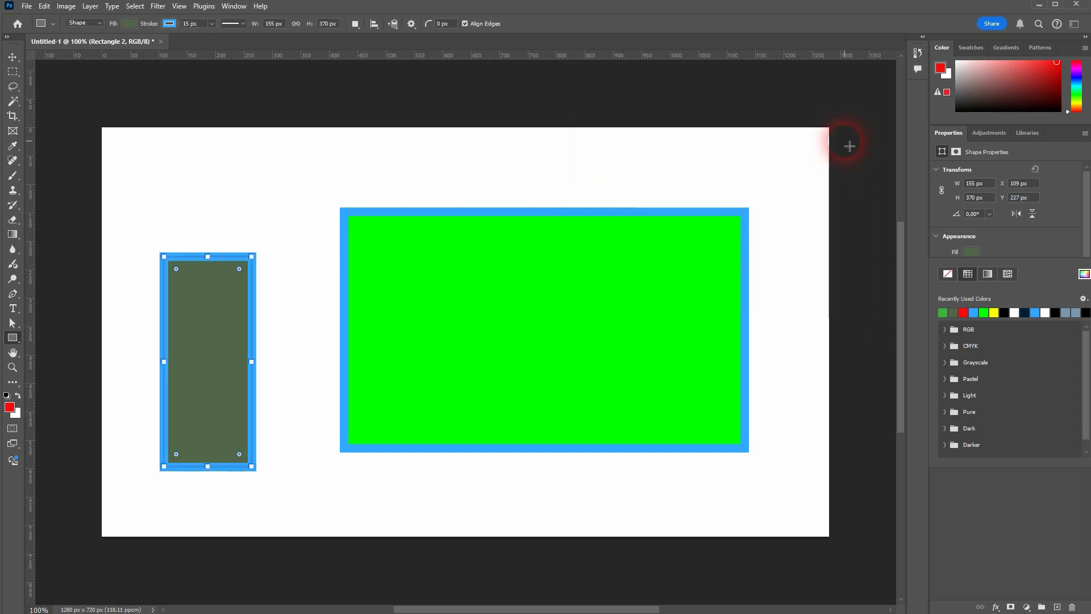
pyautogui.click(1035, 235)
# Select the large rectangle and try Pure swatches for its fill: green, light blue, dark blue and finally purple.
pyautogui.click(991, 426)
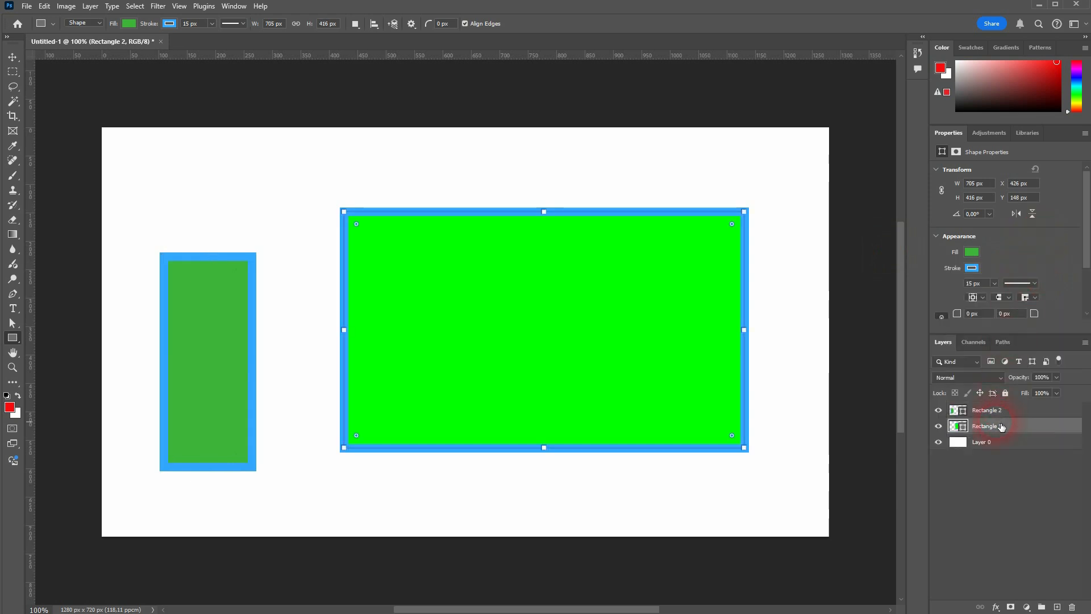
pyautogui.click(972, 253)
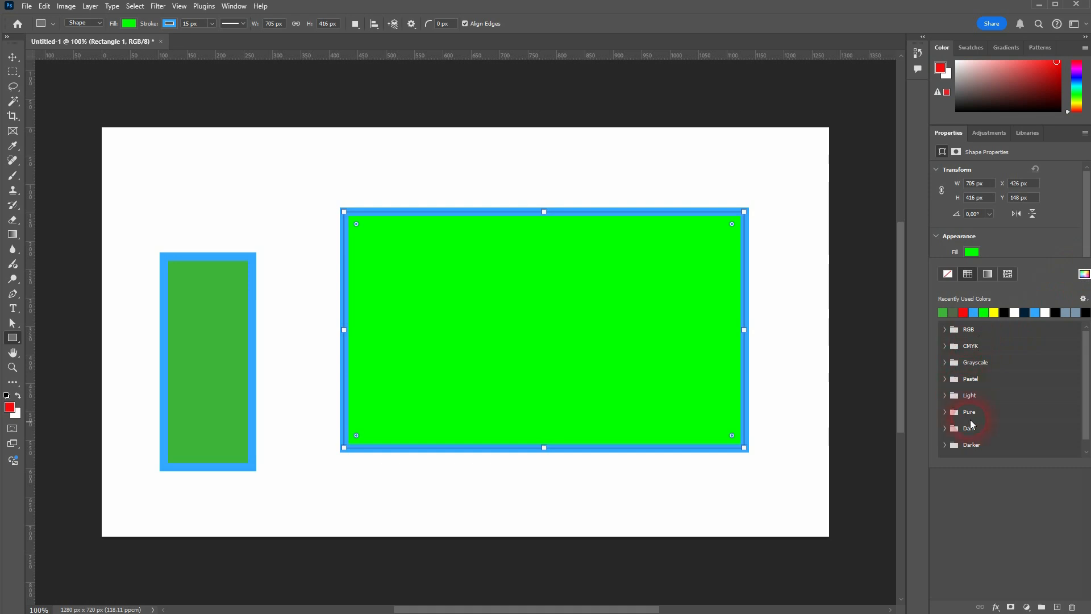
pyautogui.click(943, 411)
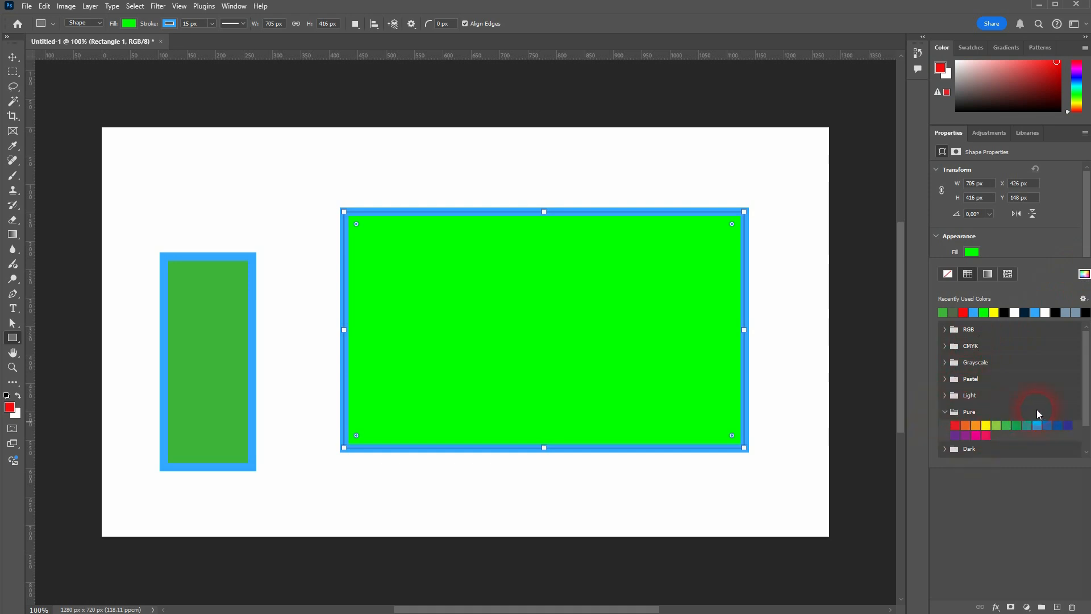
pyautogui.click(1019, 427)
pyautogui.click(1037, 426)
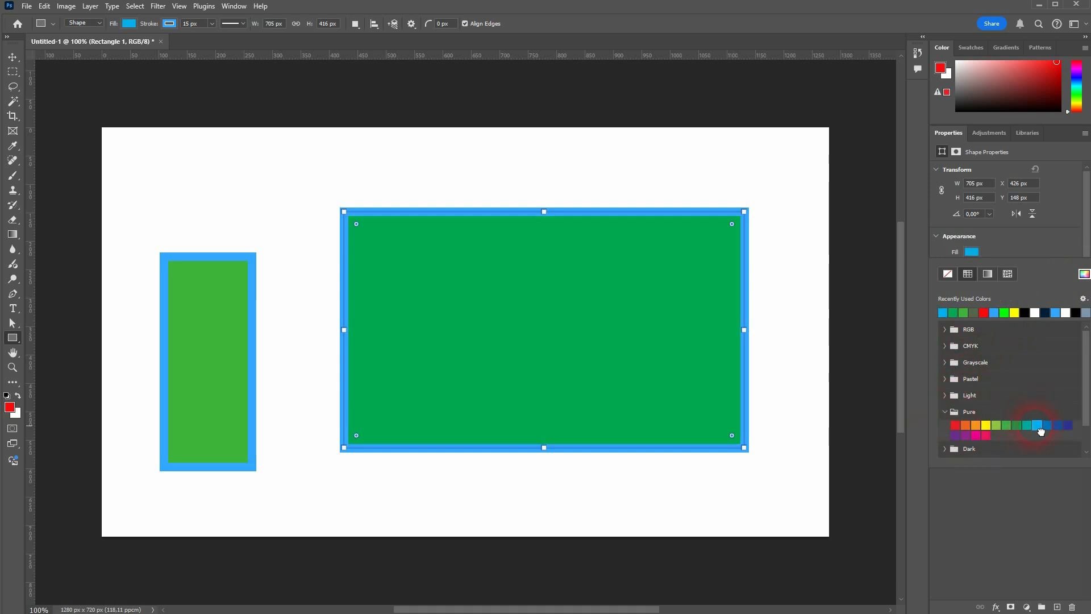
pyautogui.click(1068, 426)
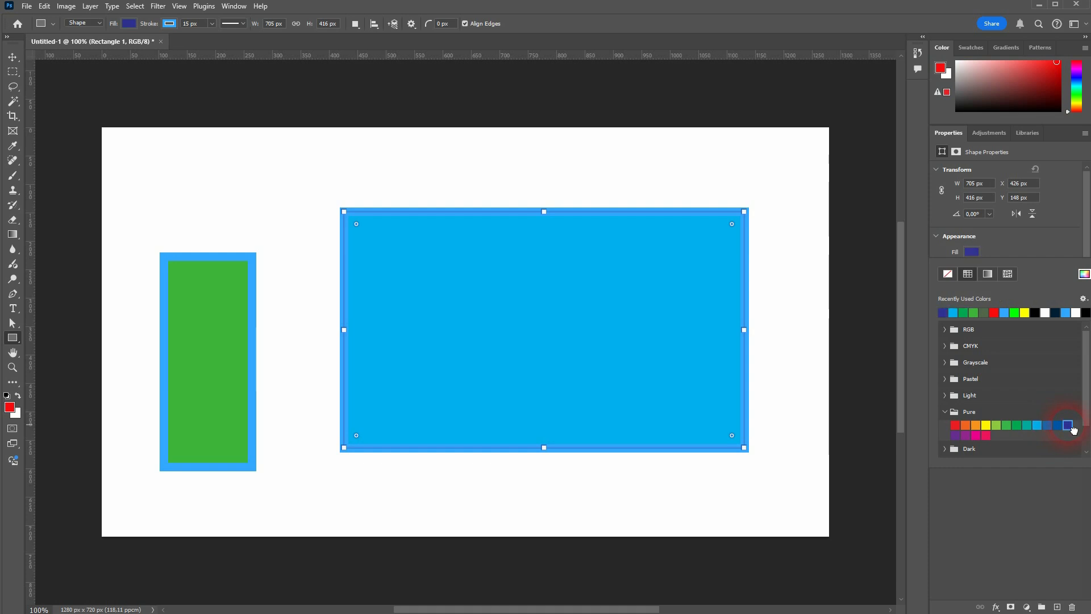
pyautogui.click(965, 435)
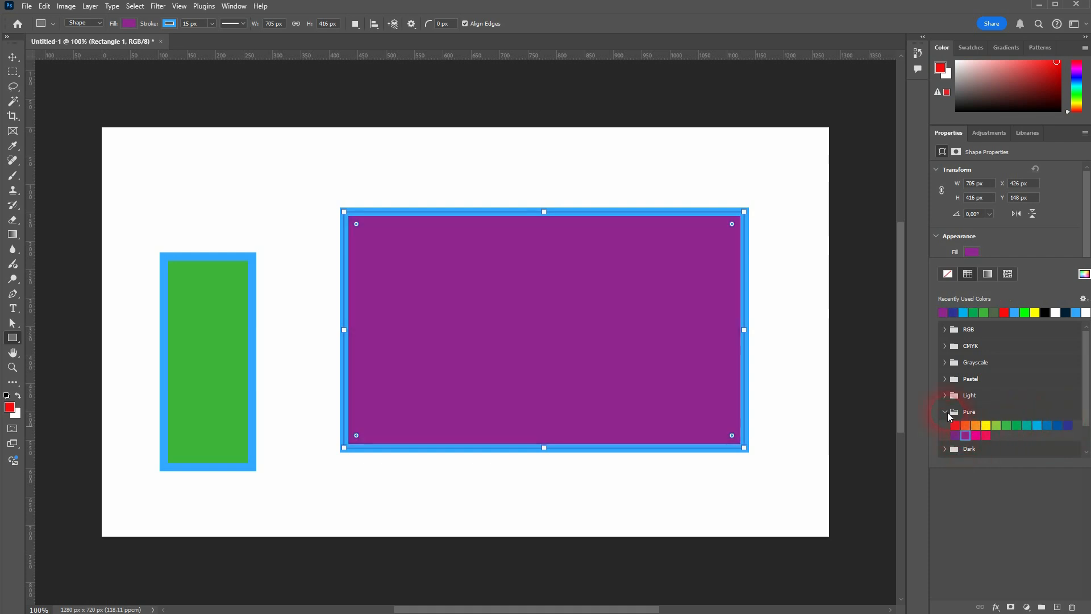
pyautogui.click(943, 412)
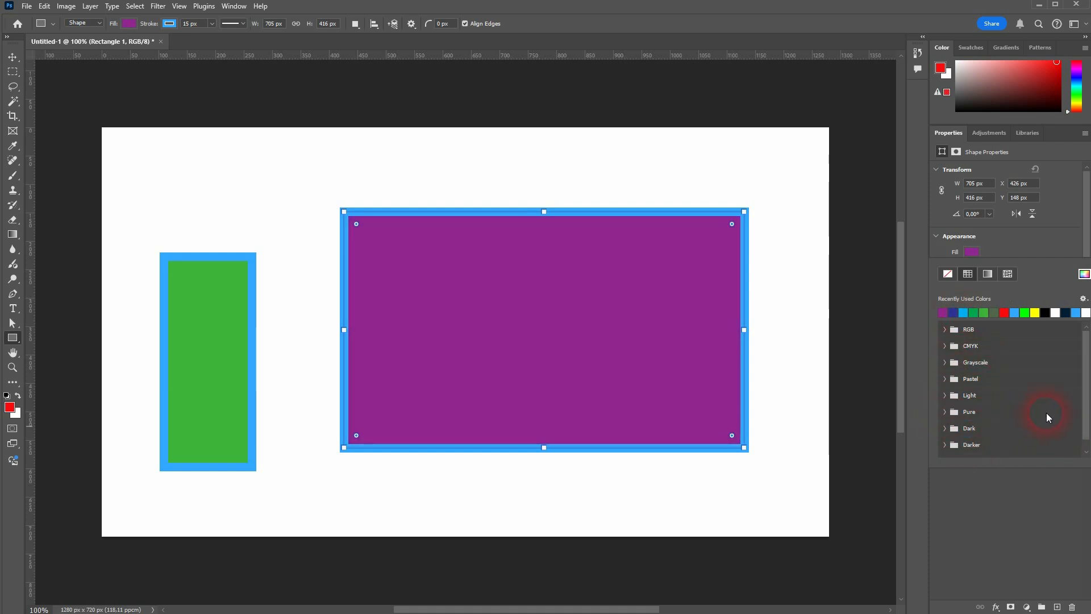
pyautogui.click(1083, 298)
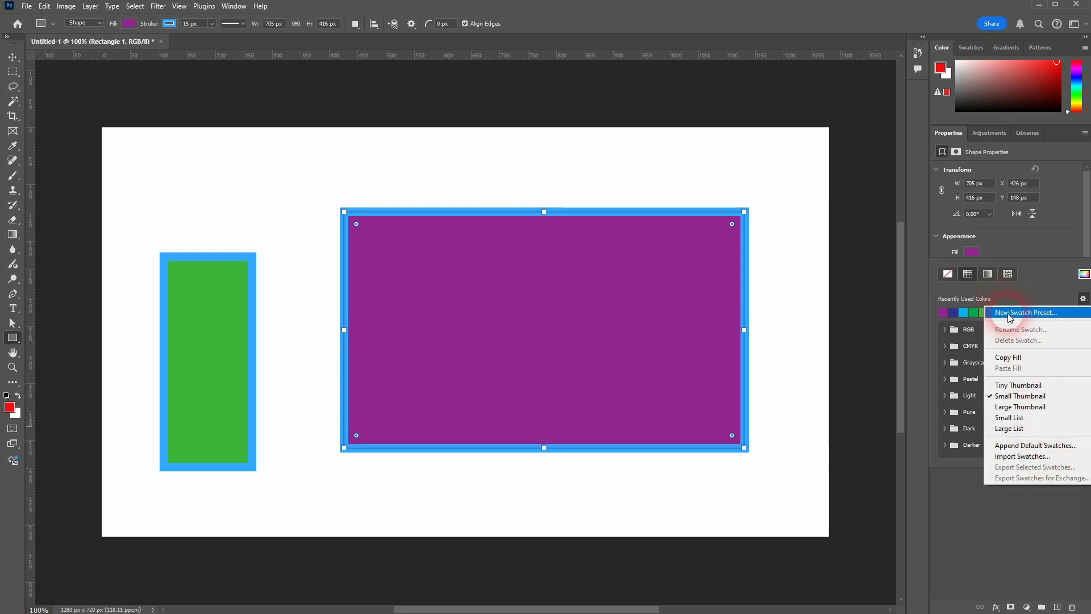
pyautogui.click(1041, 276)
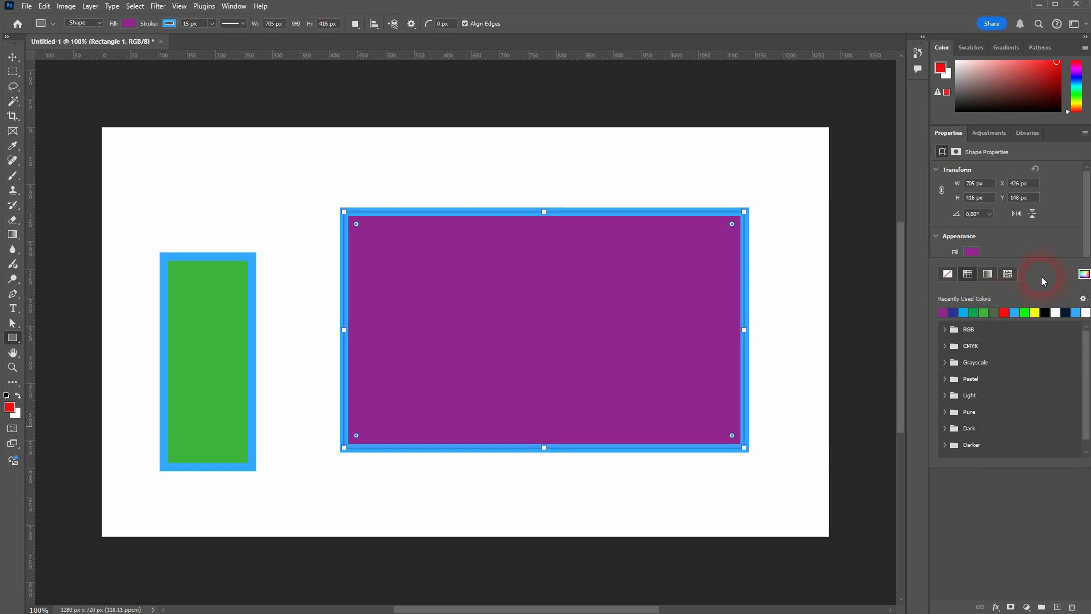
# Fill the large rectangle with the magenta HKS 27 K from the HKS K book in the color libraries.
pyautogui.click(1084, 275)
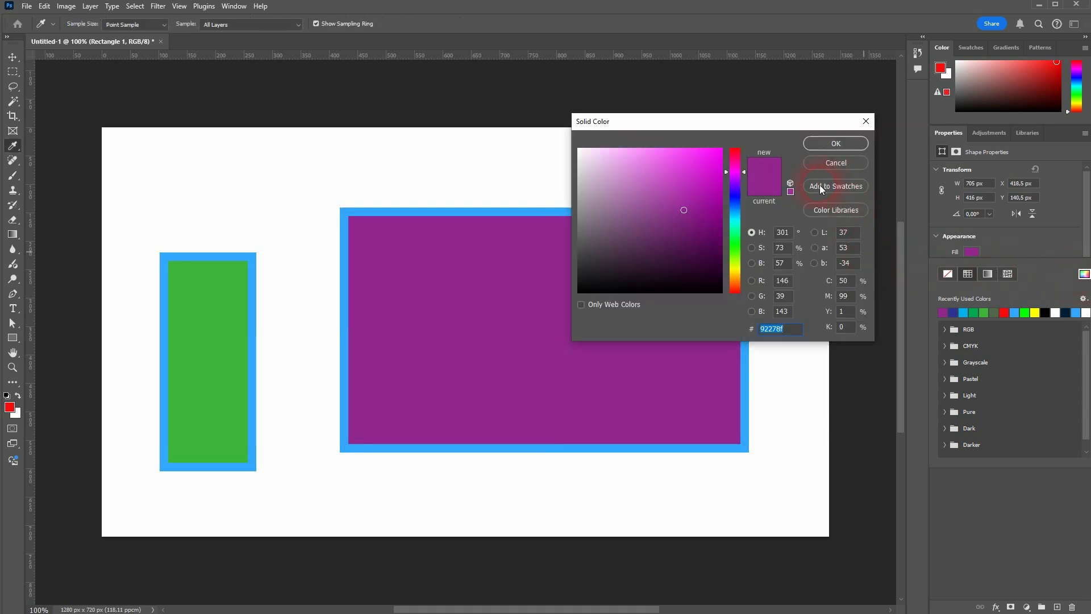
pyautogui.click(833, 211)
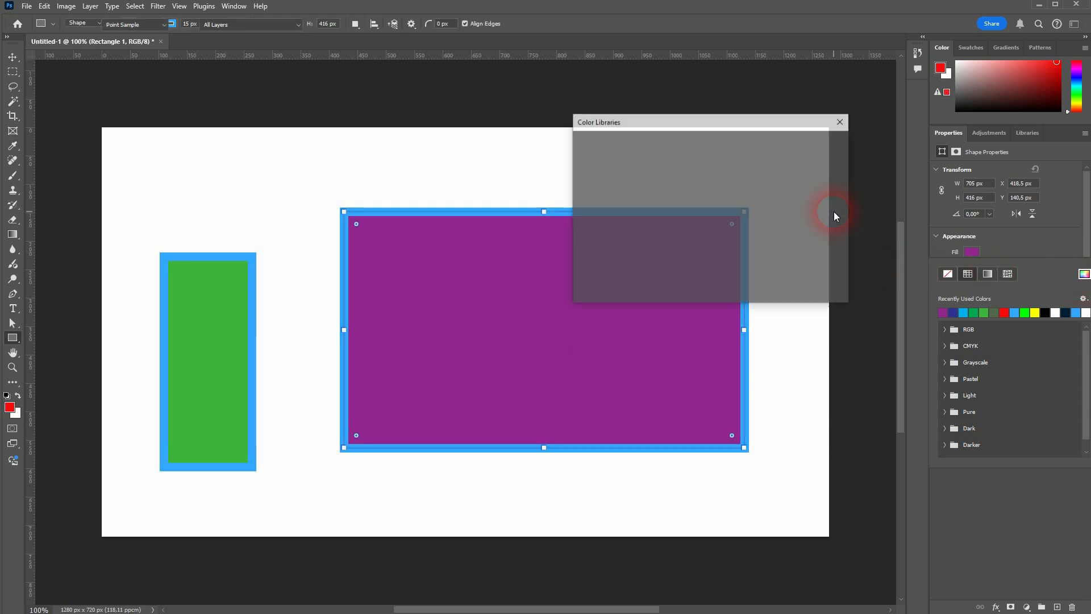
pyautogui.click(659, 143)
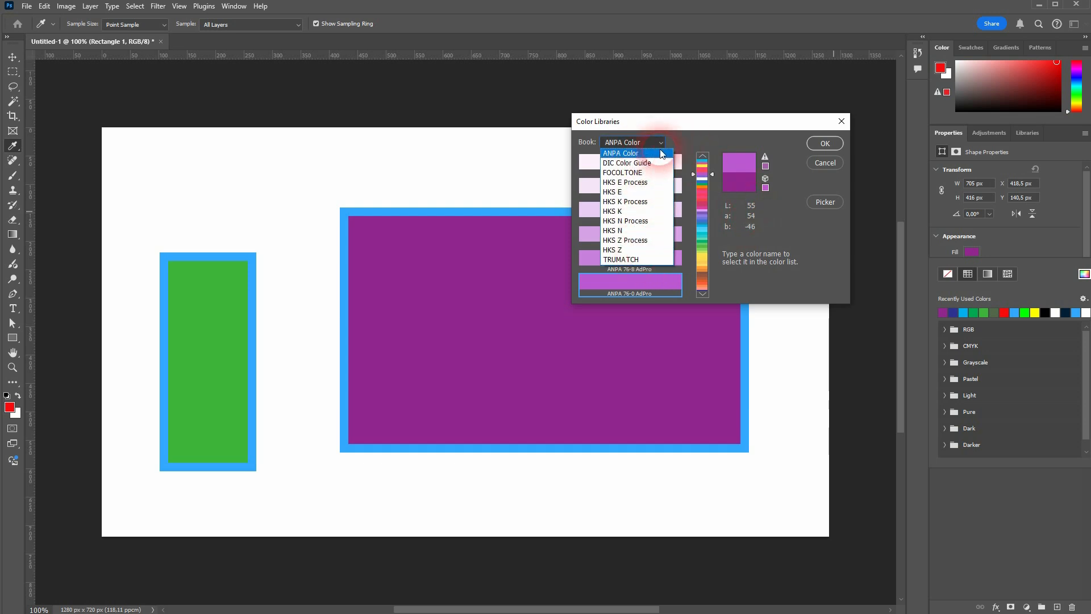
pyautogui.click(820, 163)
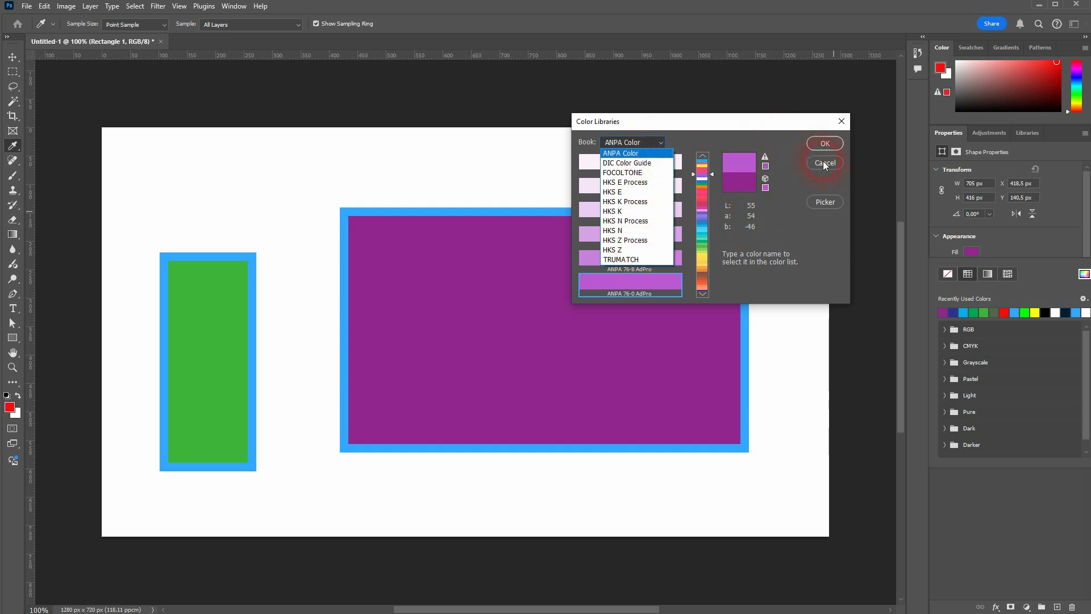
pyautogui.click(641, 211)
pyautogui.click(642, 208)
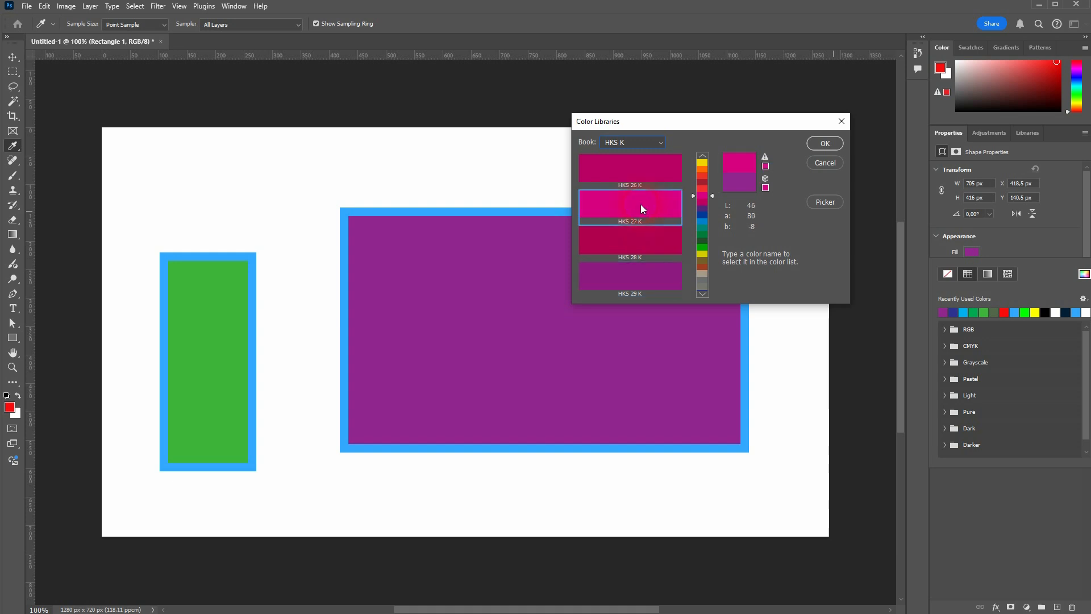
pyautogui.click(824, 143)
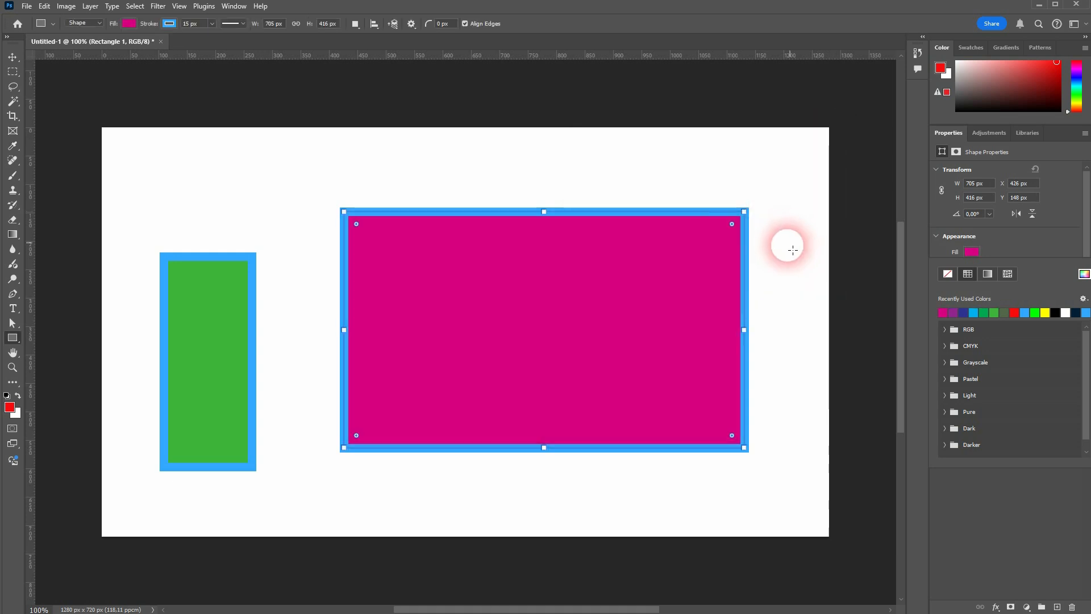
# Set the large rectangle's fill to the dull purple 6c3354 with the color picker and apply it.
pyautogui.click(1084, 274)
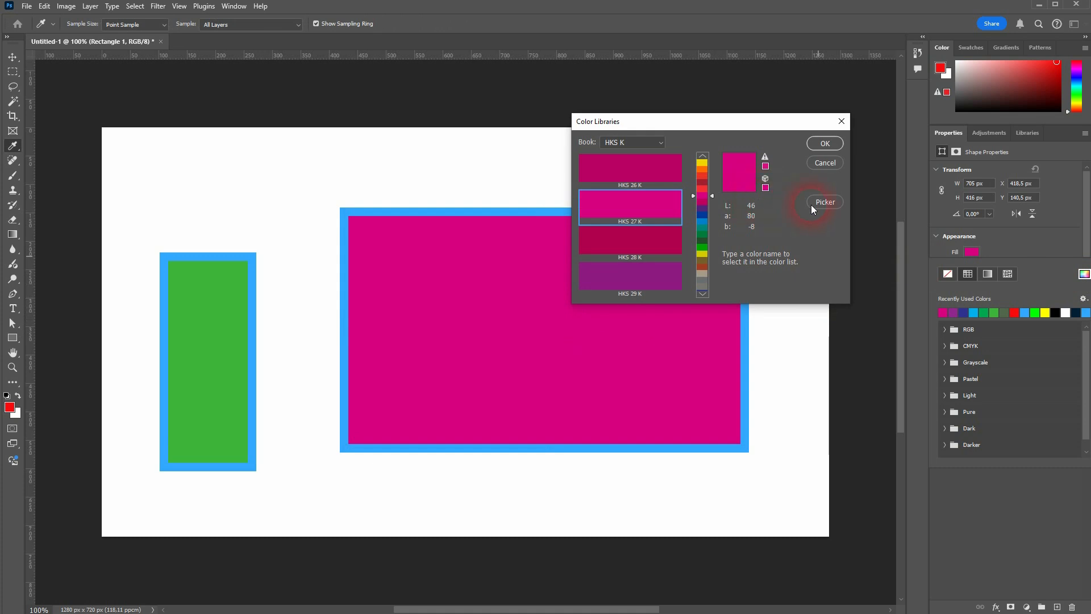
pyautogui.click(830, 205)
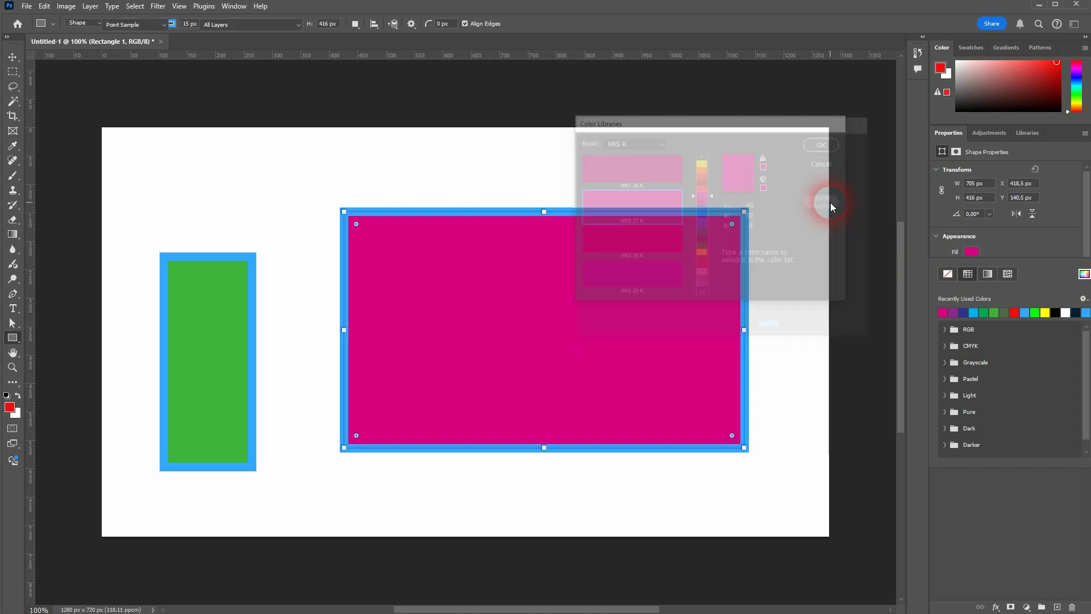
pyautogui.click(630, 230)
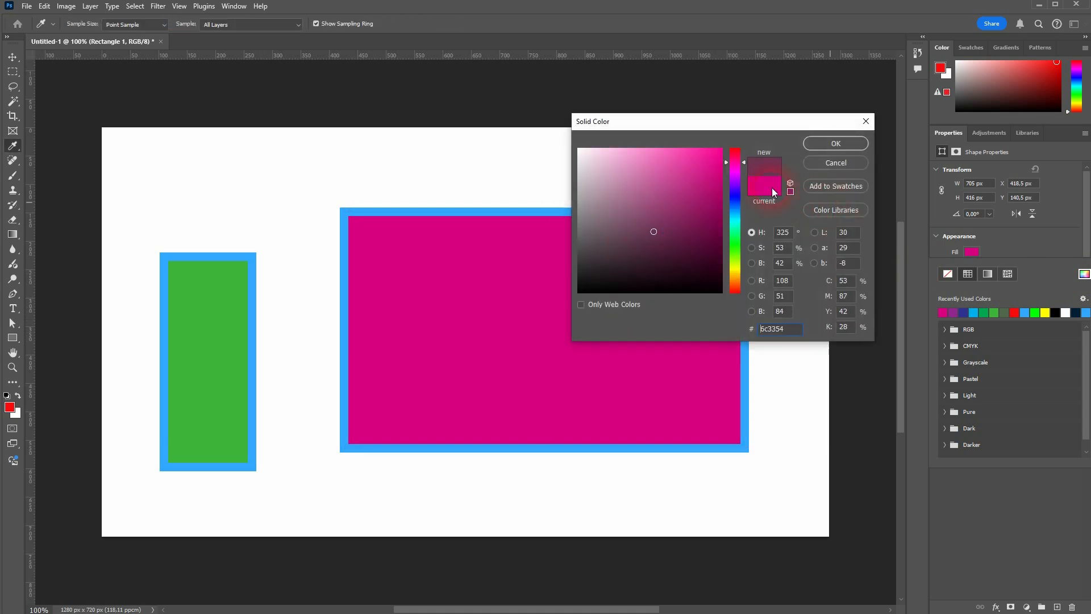
pyautogui.click(835, 142)
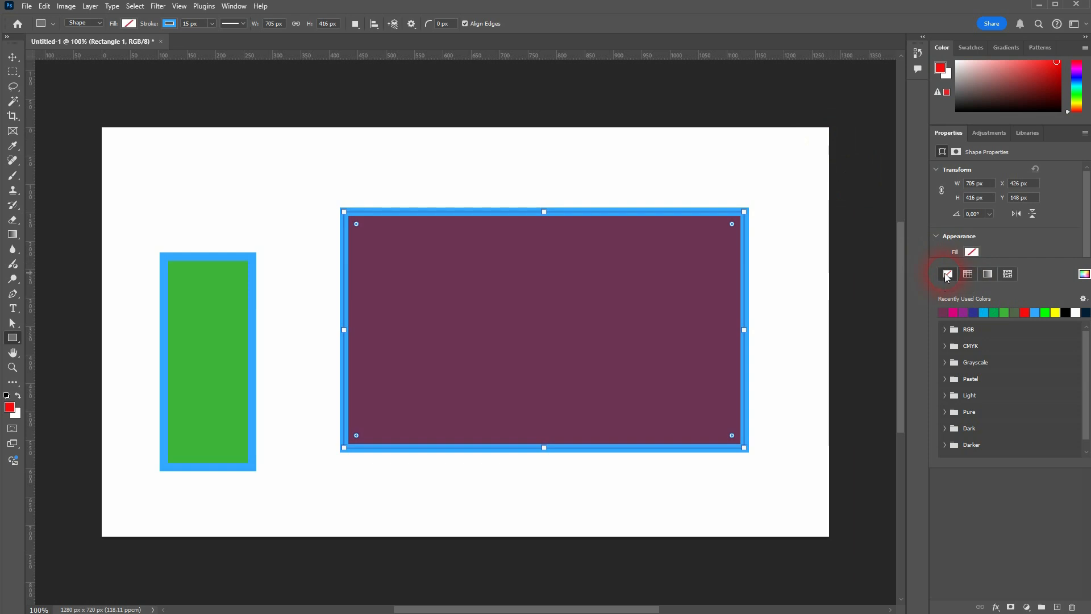
# Try no fill, a black-to-white gradient and a leaf pattern on the large rectangle, ending with a solid black fill.
pyautogui.click(947, 275)
pyautogui.click(971, 253)
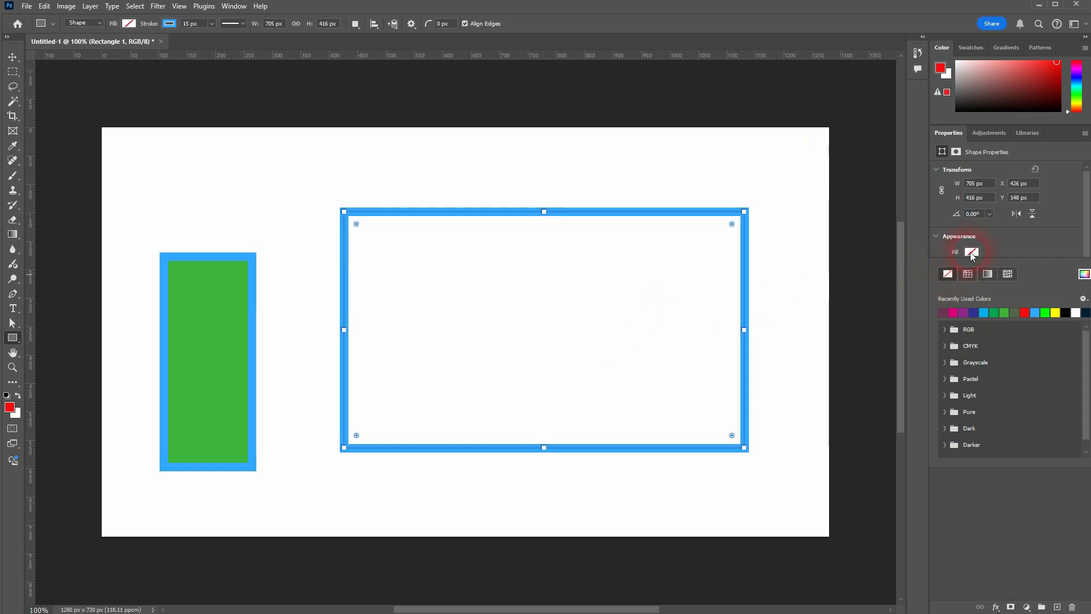
pyautogui.click(966, 273)
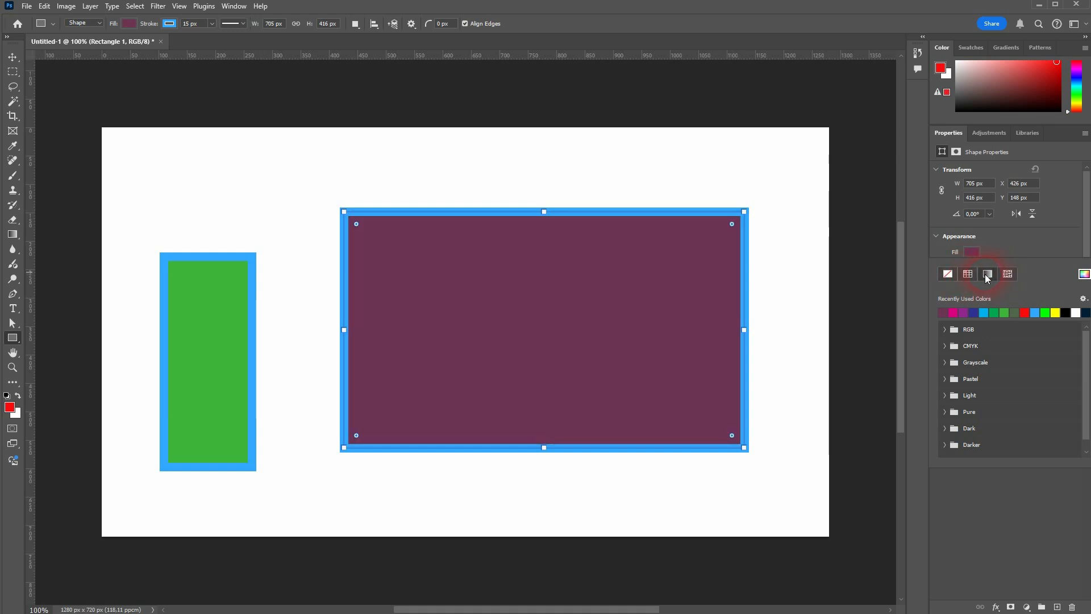
pyautogui.click(986, 274)
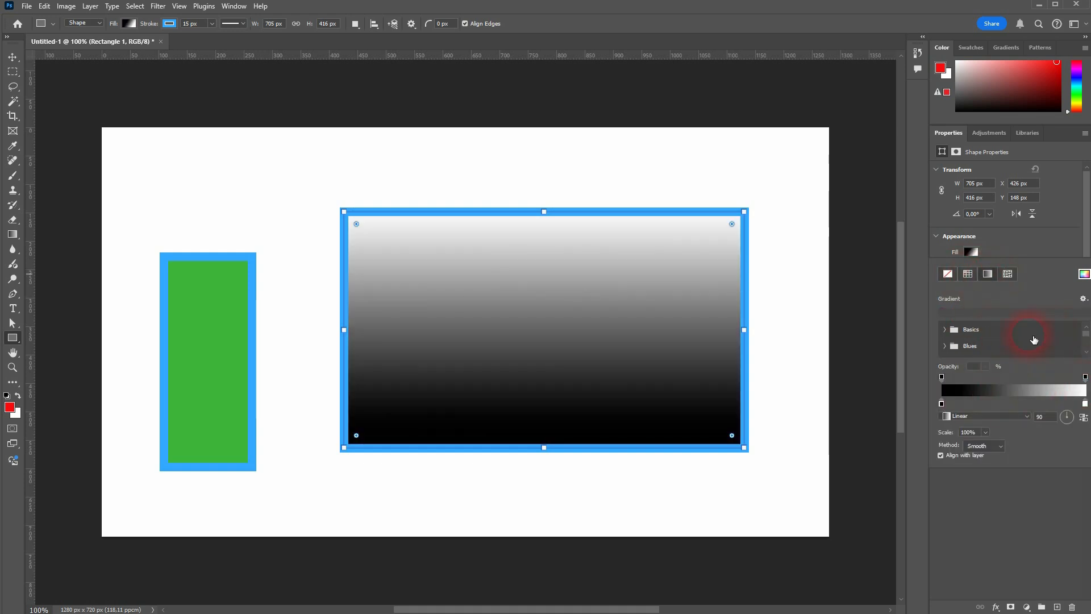
pyautogui.click(1009, 275)
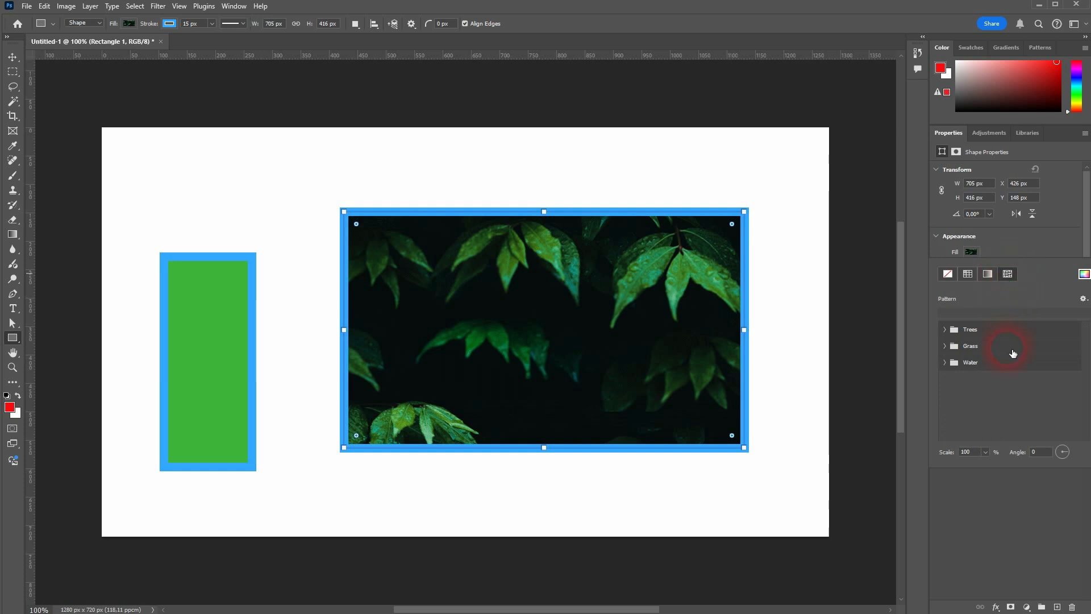
pyautogui.click(966, 274)
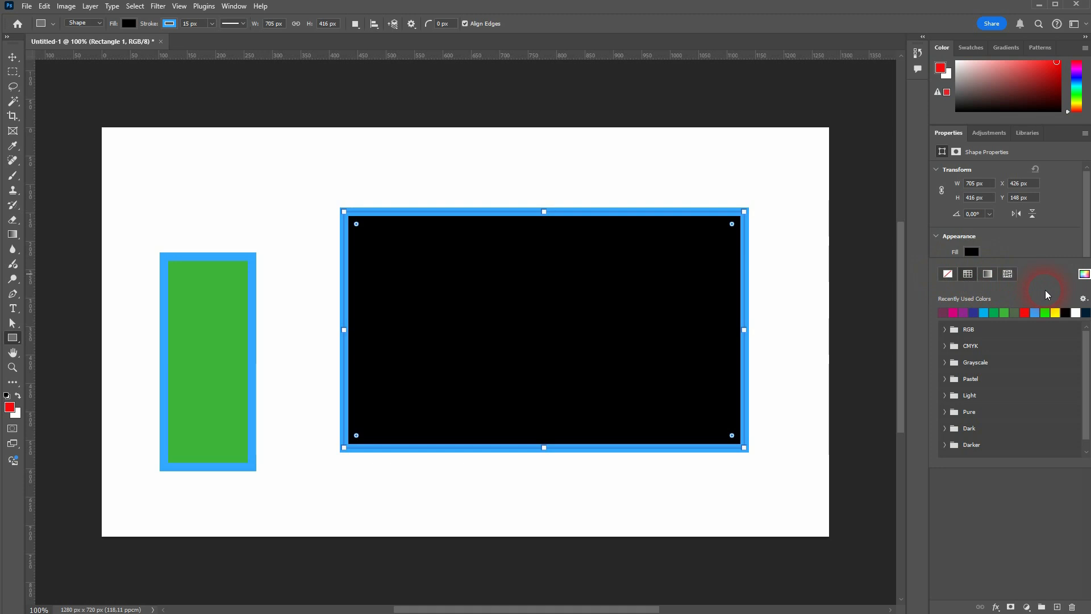
pyautogui.click(1040, 236)
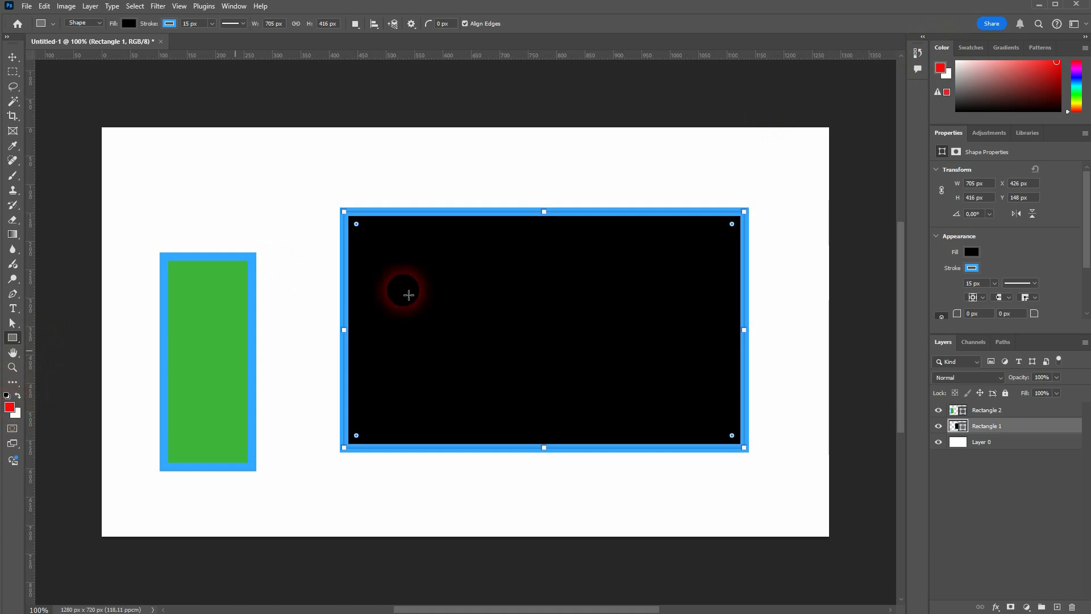
# Change the foreground color to a dark bluish green.
pyautogui.click(1035, 104)
pyautogui.click(1056, 87)
pyautogui.click(1075, 91)
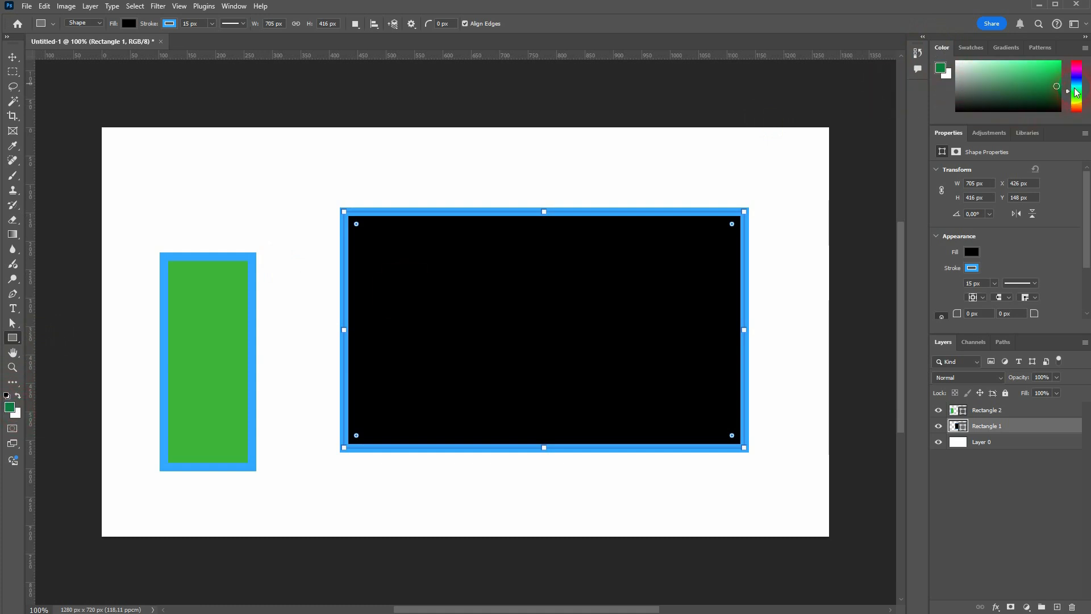
pyautogui.click(941, 69)
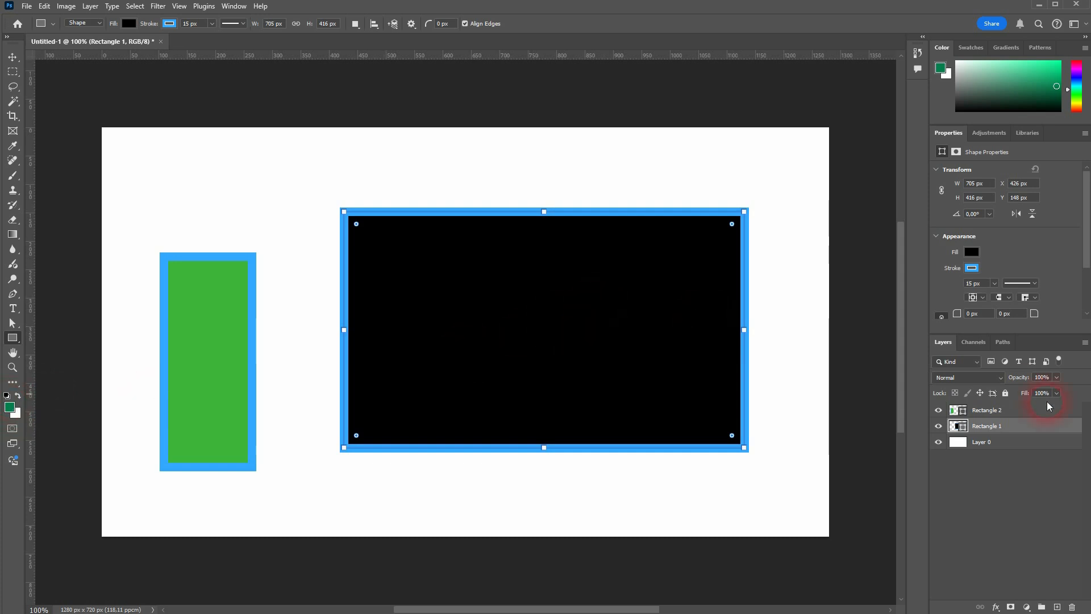
# Fill the tall rectangle with the dark green foreground color, taken from the recently used colors.
pyautogui.click(997, 415)
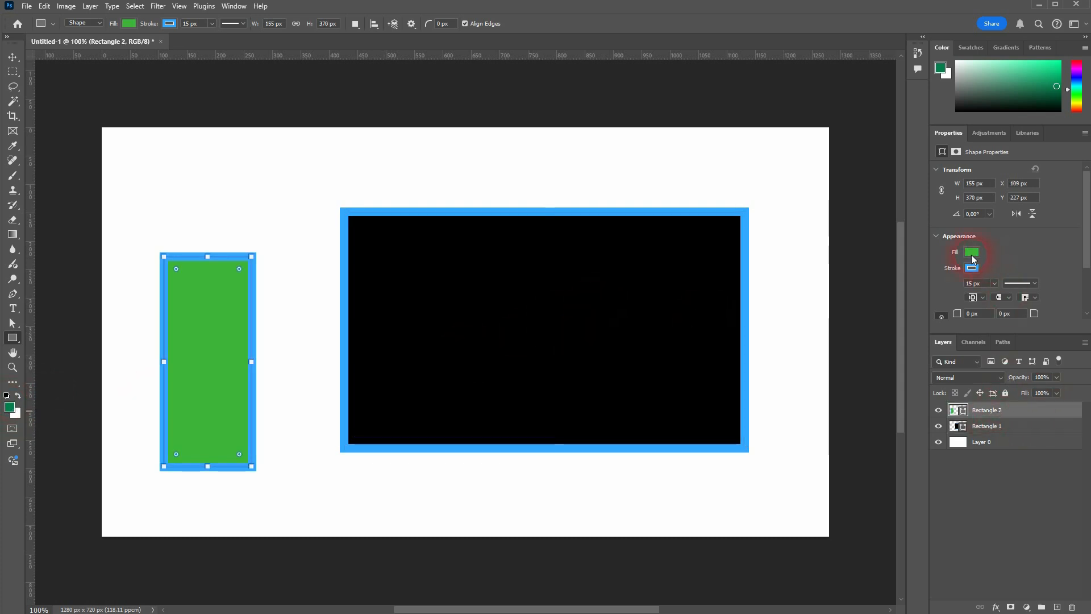
pyautogui.click(971, 253)
pyautogui.click(959, 269)
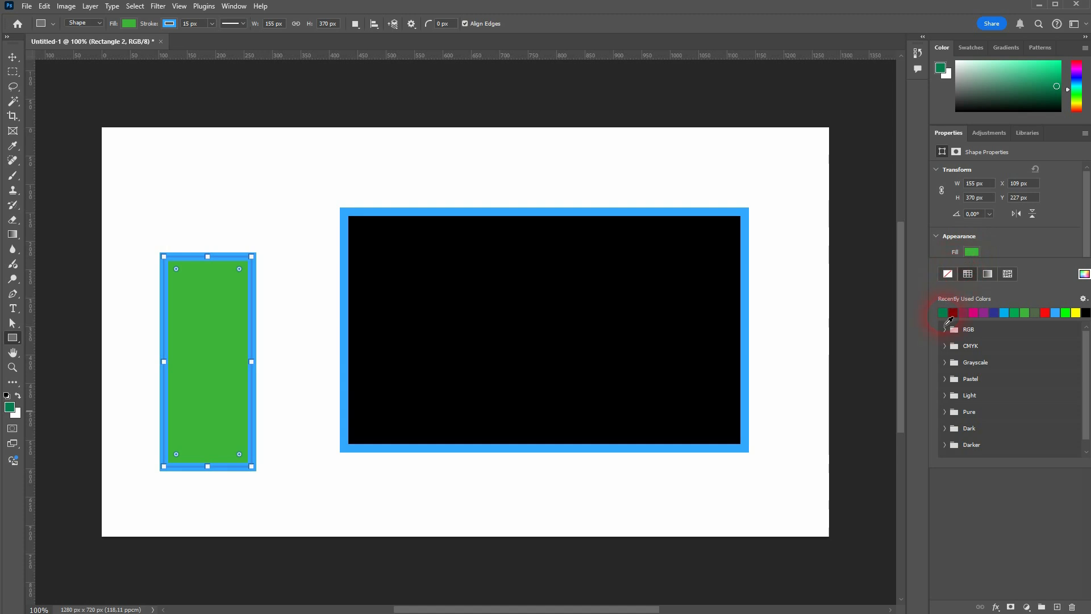
pyautogui.click(940, 72)
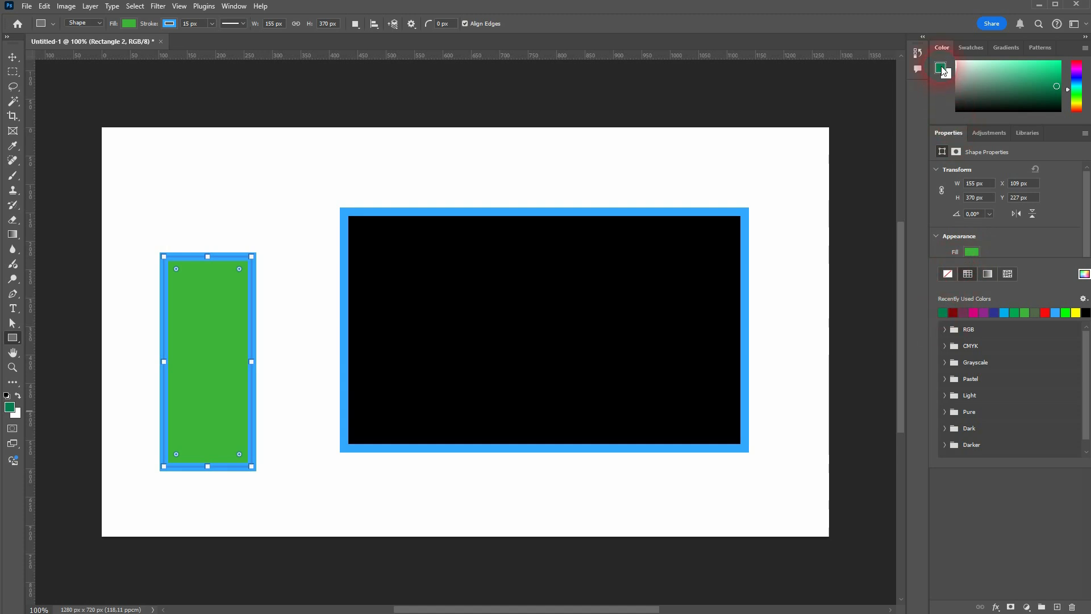
pyautogui.click(942, 312)
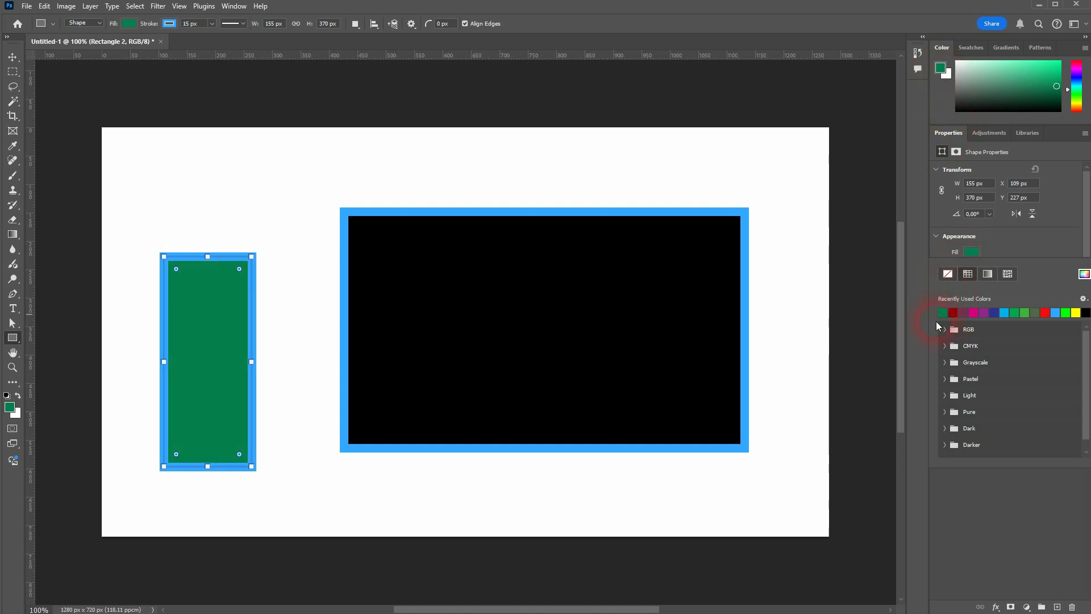
pyautogui.click(930, 300)
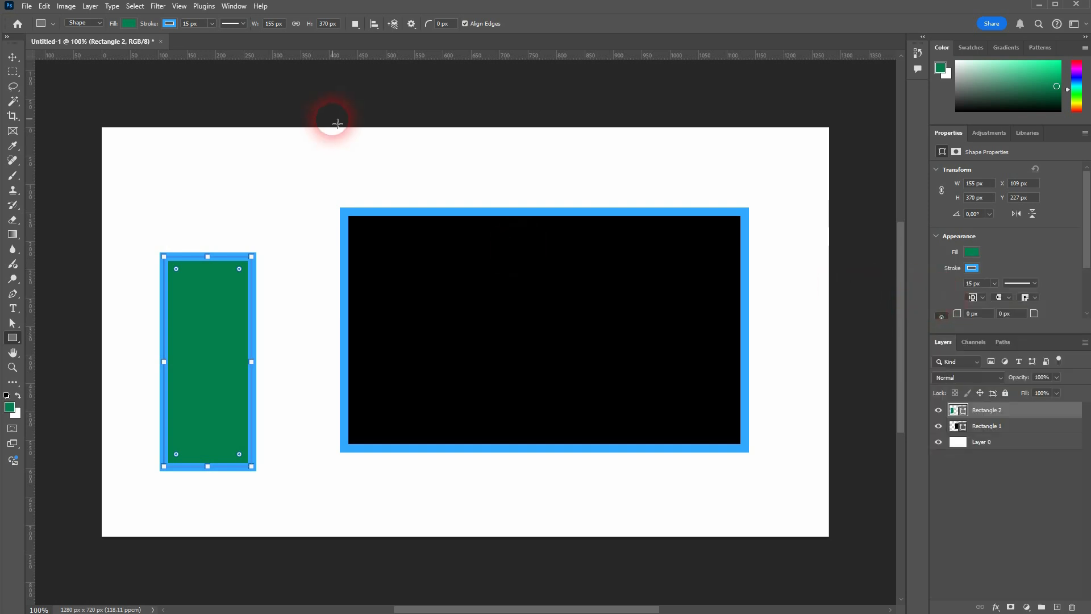
pyautogui.click(13, 57)
pyautogui.keyDown('ctrl'); pyautogui.click(288, 308); pyautogui.keyUp('ctrl')
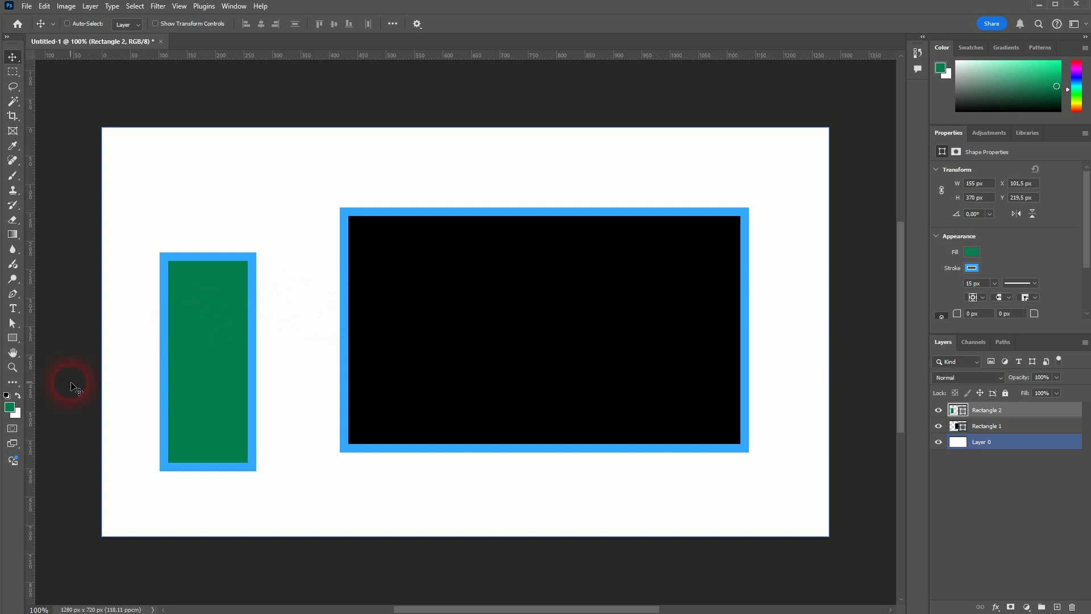
# Add the text TEXT ELEMENT in the dark green foreground color and place it in the white area above the two rectangles.
pyautogui.click(13, 307)
pyautogui.click(164, 174)
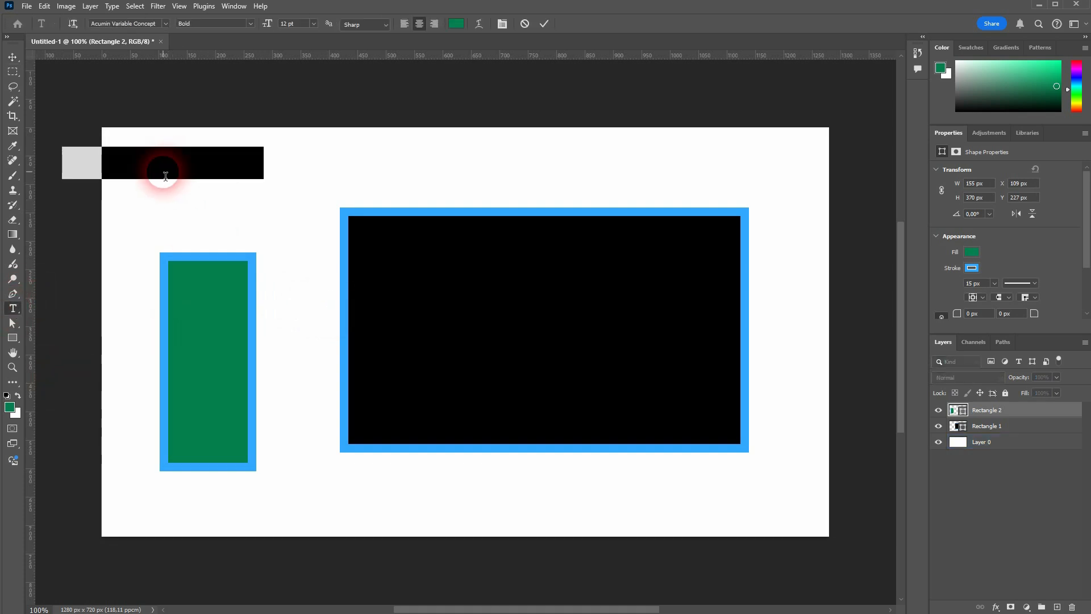
pyautogui.press('BackSpace')
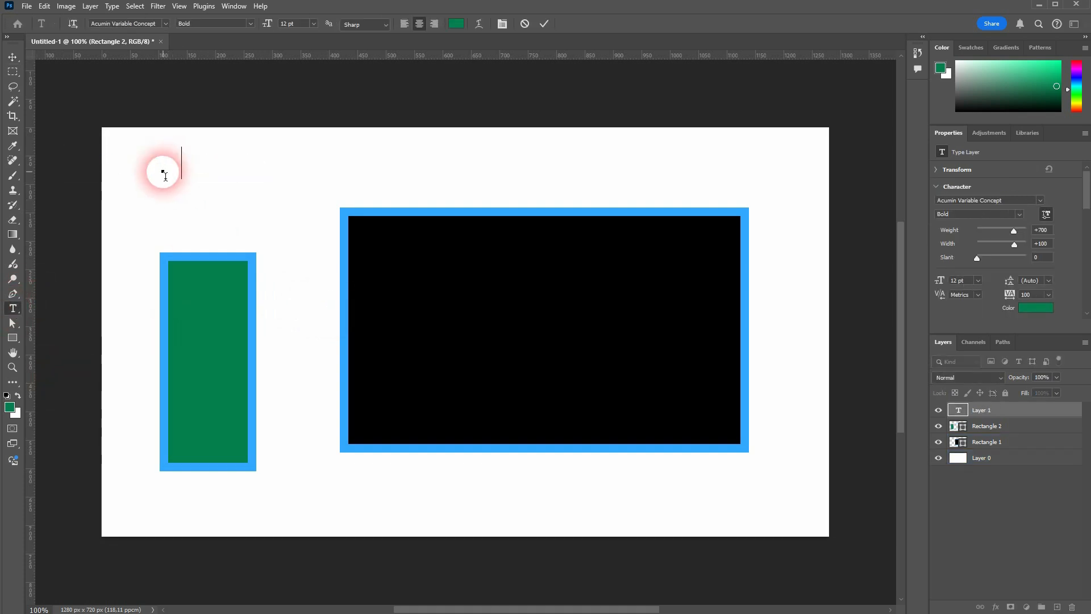
pyautogui.write('TEXT ELEMENT')
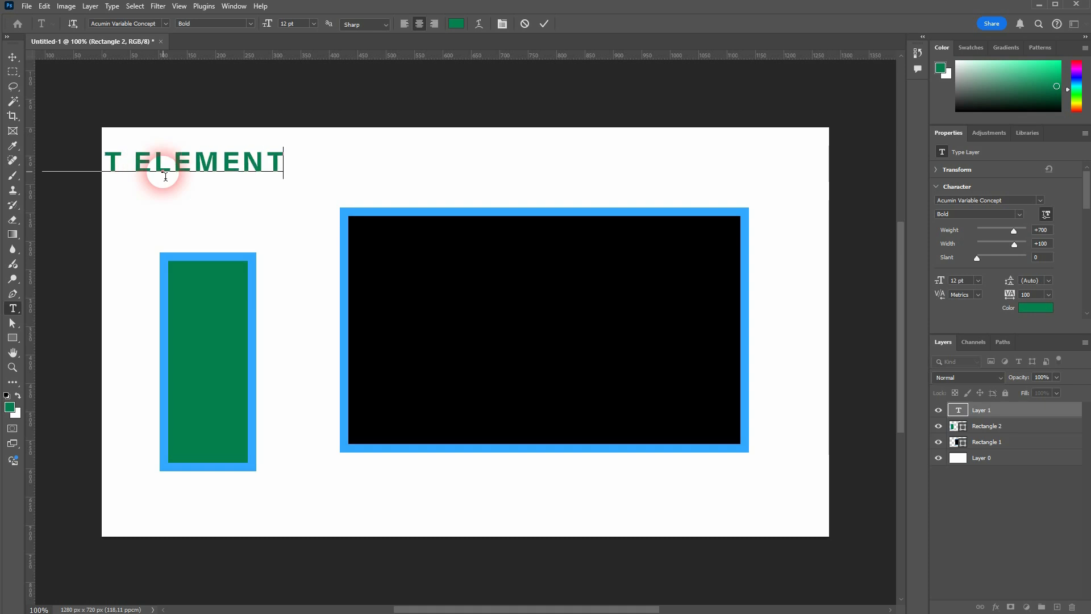
pyautogui.click(12, 57)
pyautogui.moveTo(244, 175); pyautogui.dragTo(410, 161)
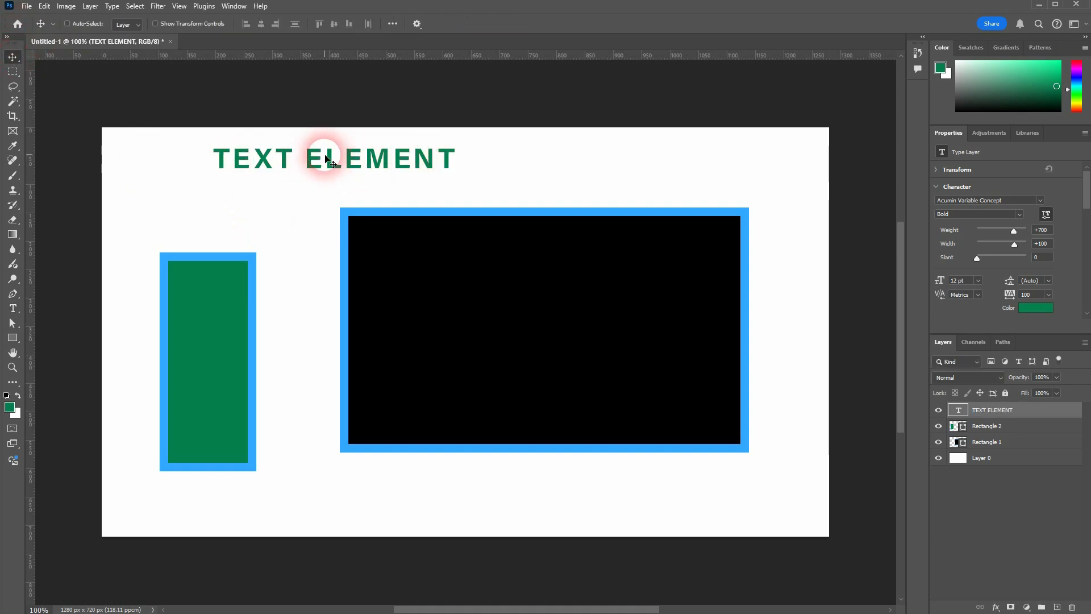
# Change the foreground color to a dark red with the color picker.
pyautogui.click(9, 406)
pyautogui.moveTo(735, 231); pyautogui.dragTo(733, 149)
pyautogui.click(818, 142)
# Add a second text line reading ANOTHER TEXT and place it above the large rectangle's right half, clear of the first text.
pyautogui.click(12, 308)
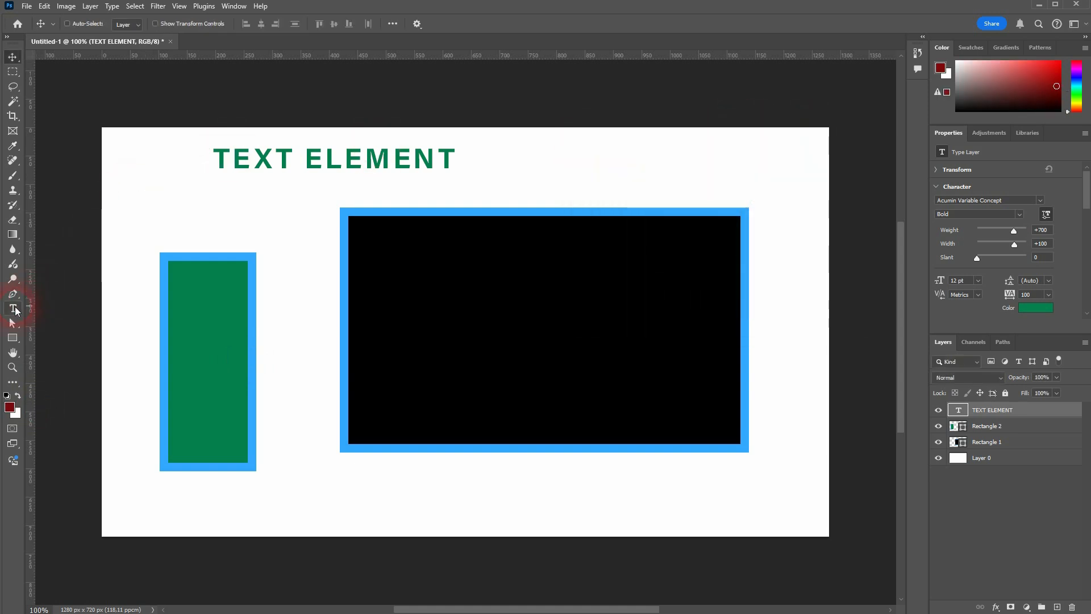
pyautogui.click(530, 170)
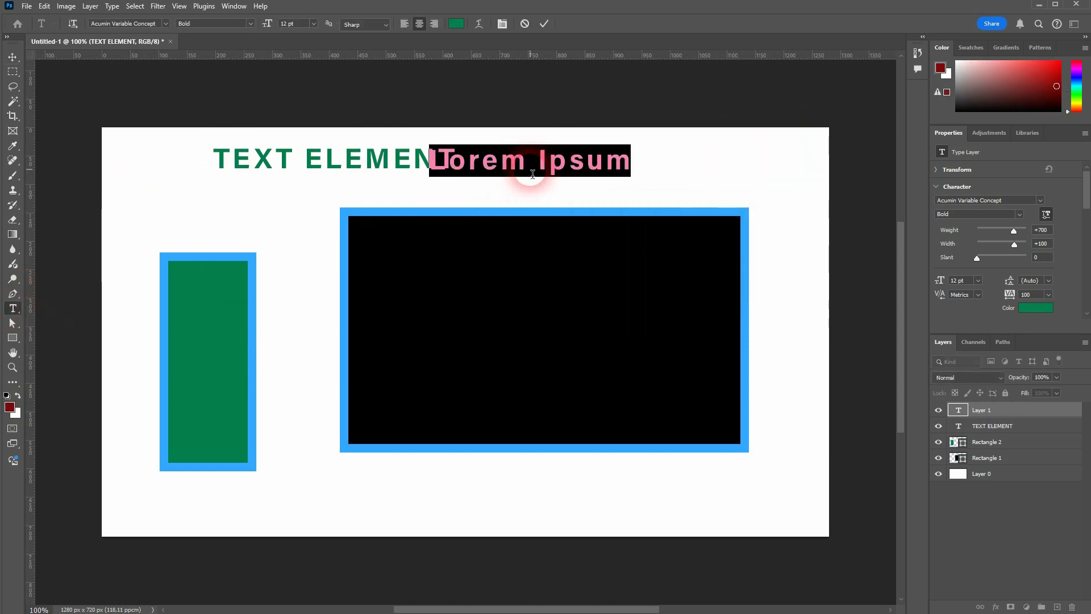
pyautogui.write('ANOTHER ')
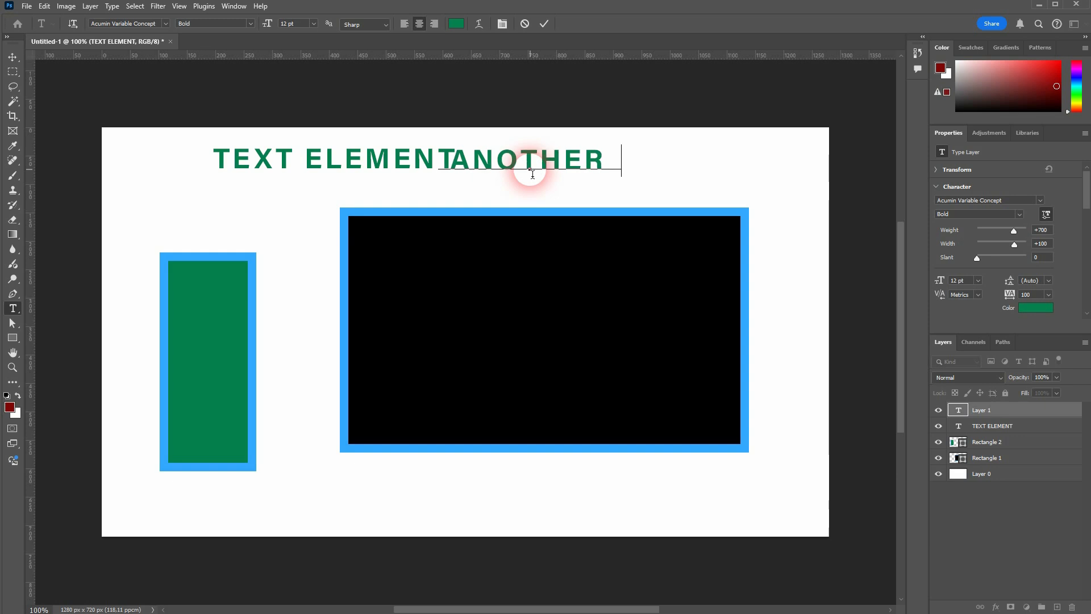
pyautogui.write('TEXT')
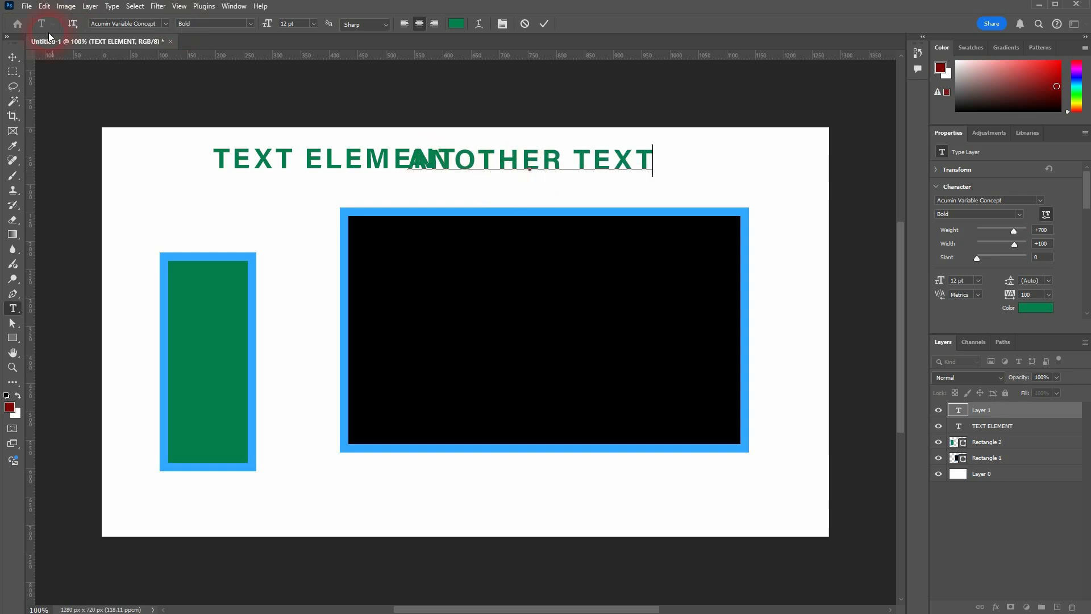
pyautogui.click(12, 57)
pyautogui.moveTo(575, 156); pyautogui.dragTo(731, 169)
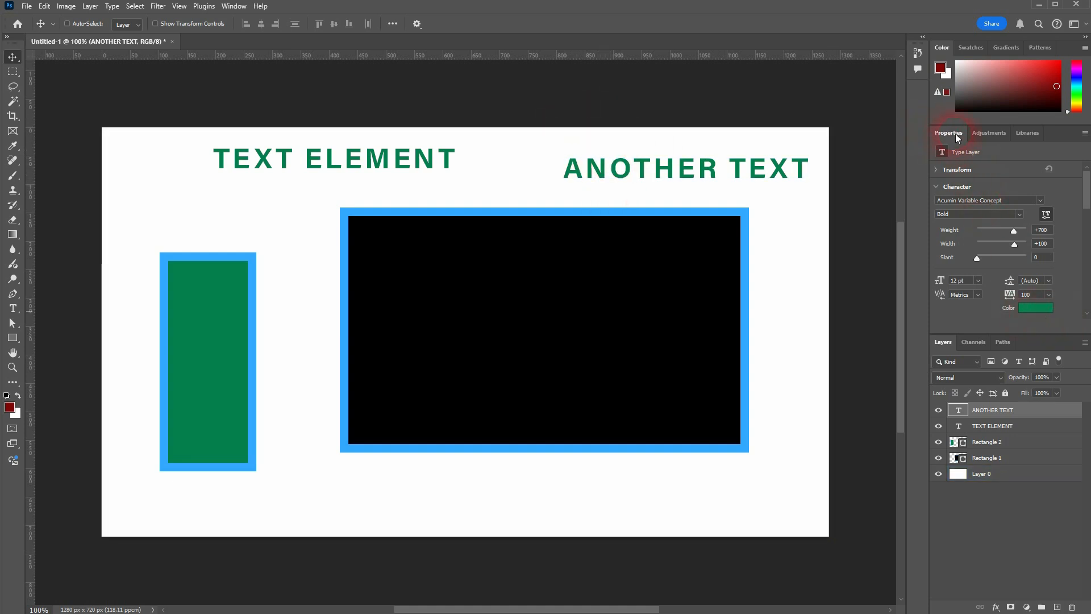
# Change the color of TEXT ELEMENT to the dark magenta 800561 with the color picker.
pyautogui.click(1005, 427)
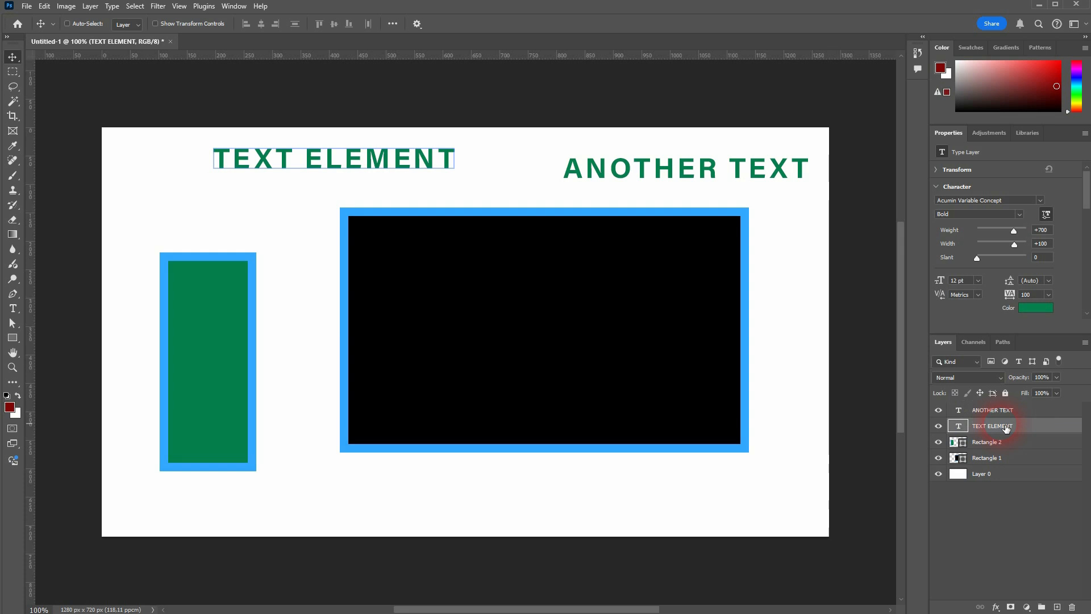
pyautogui.click(1035, 308)
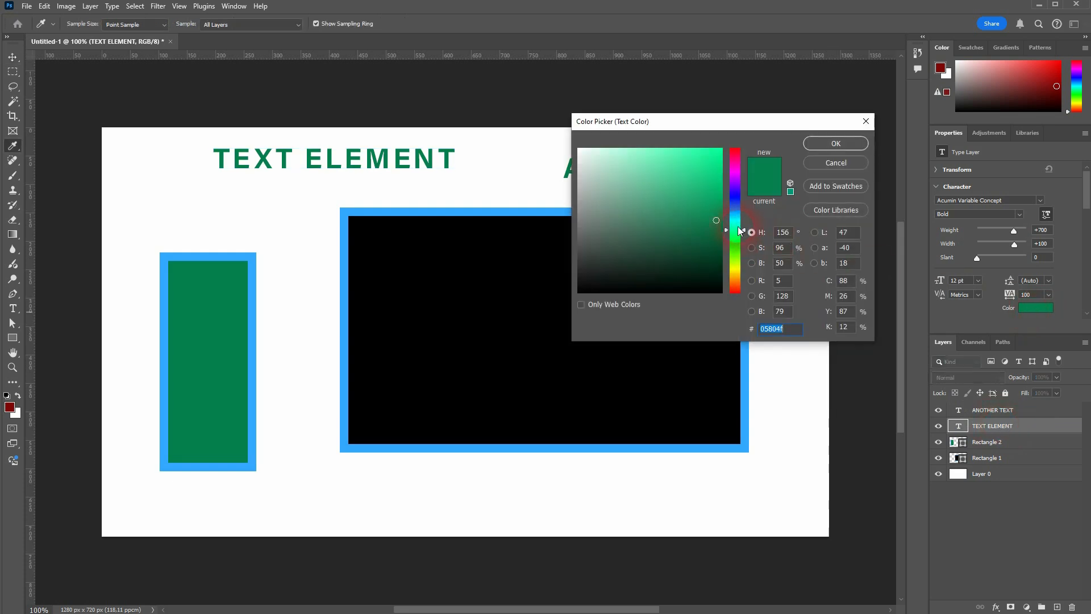
pyautogui.moveTo(739, 230); pyautogui.dragTo(754, 168)
pyautogui.click(831, 144)
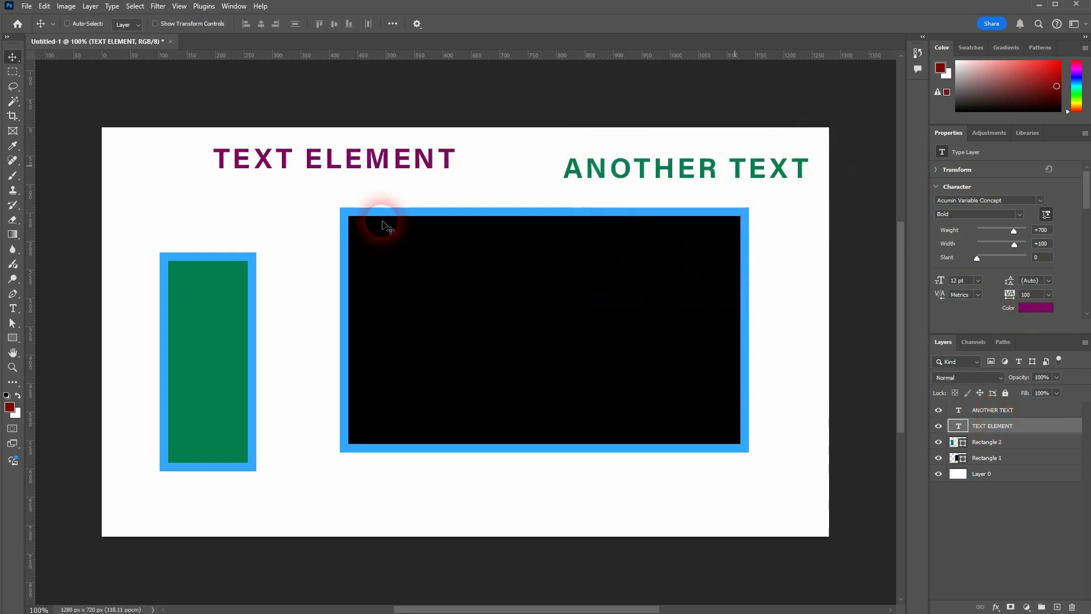
# Open the text color of ANOTHER TEXT and choose the dark blue 051180 in the color picker.
pyautogui.click(1002, 411)
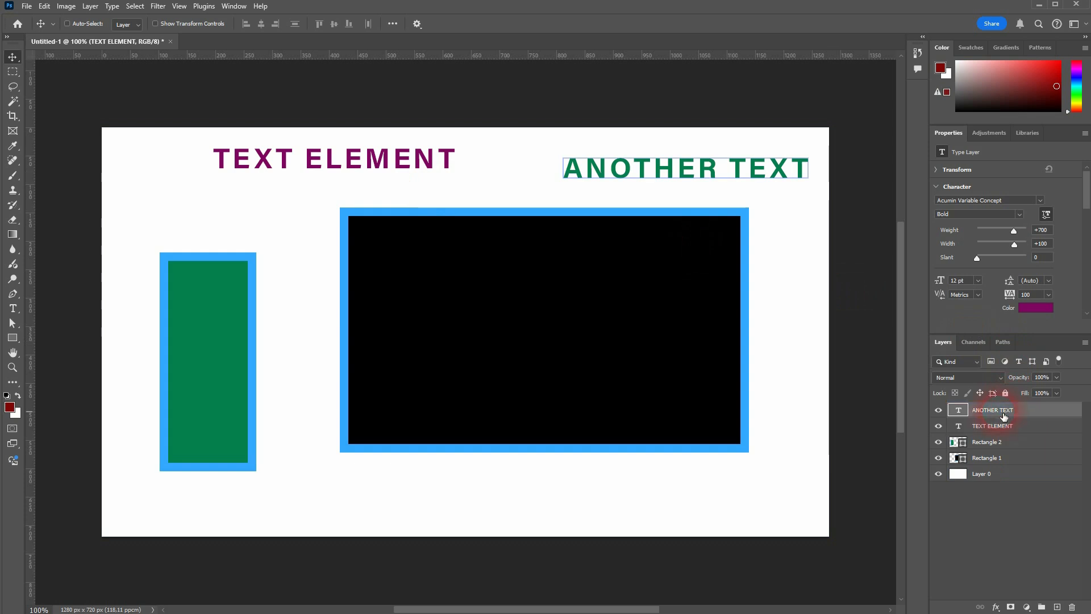
pyautogui.click(1032, 308)
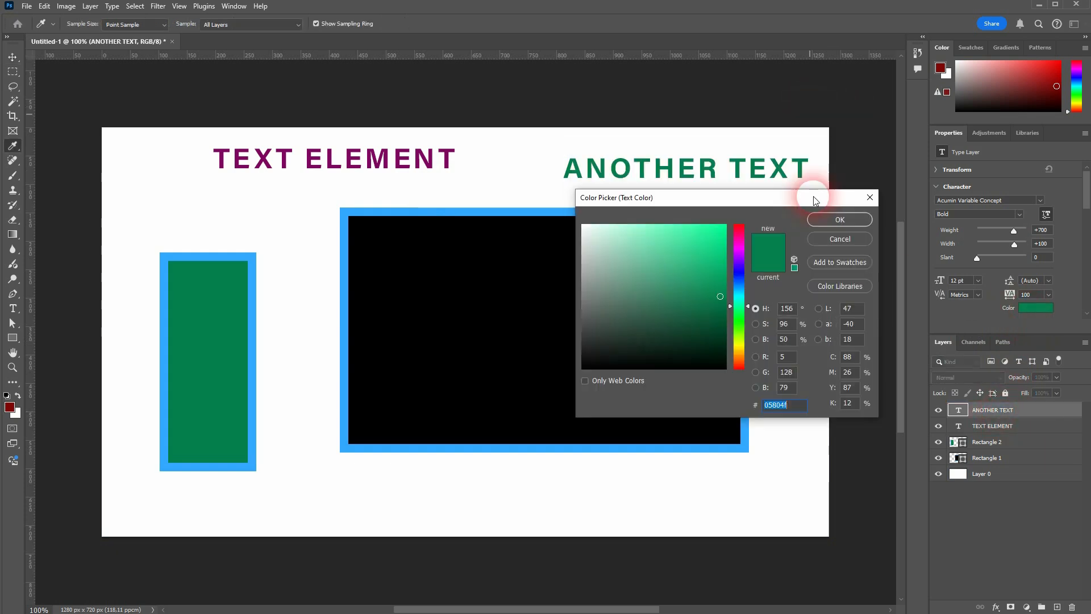
pyautogui.moveTo(814, 200); pyautogui.dragTo(818, 230)
pyautogui.moveTo(749, 336); pyautogui.dragTo(749, 308)
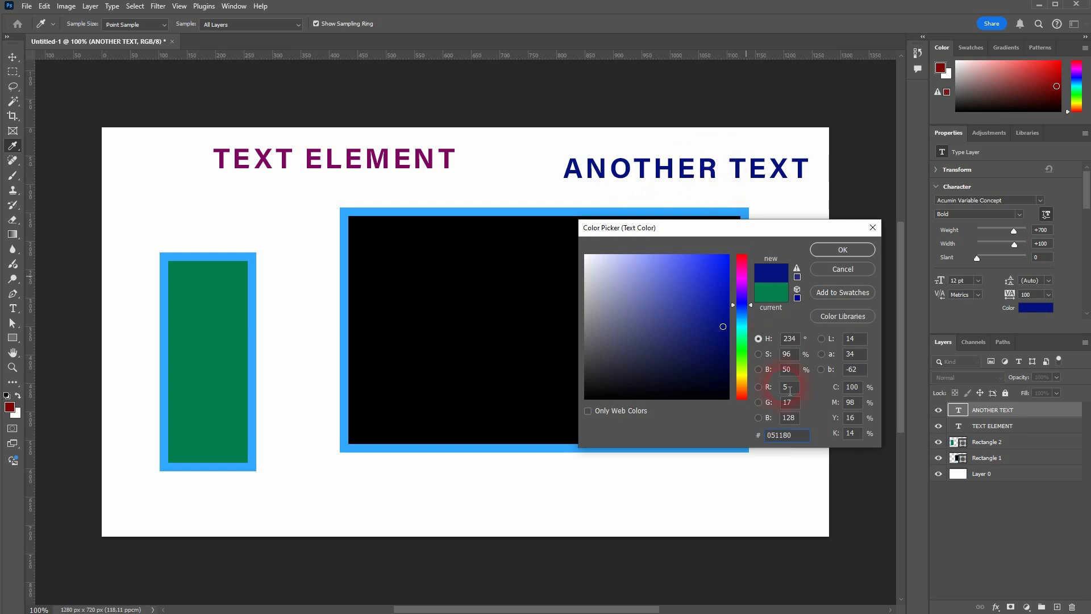
pyautogui.click(857, 338)
# Try HKS 38 K from the HKS K color library on ANOTHER TEXT, settle on HKS 40 K and apply it.
pyautogui.click(850, 317)
pyautogui.click(646, 328)
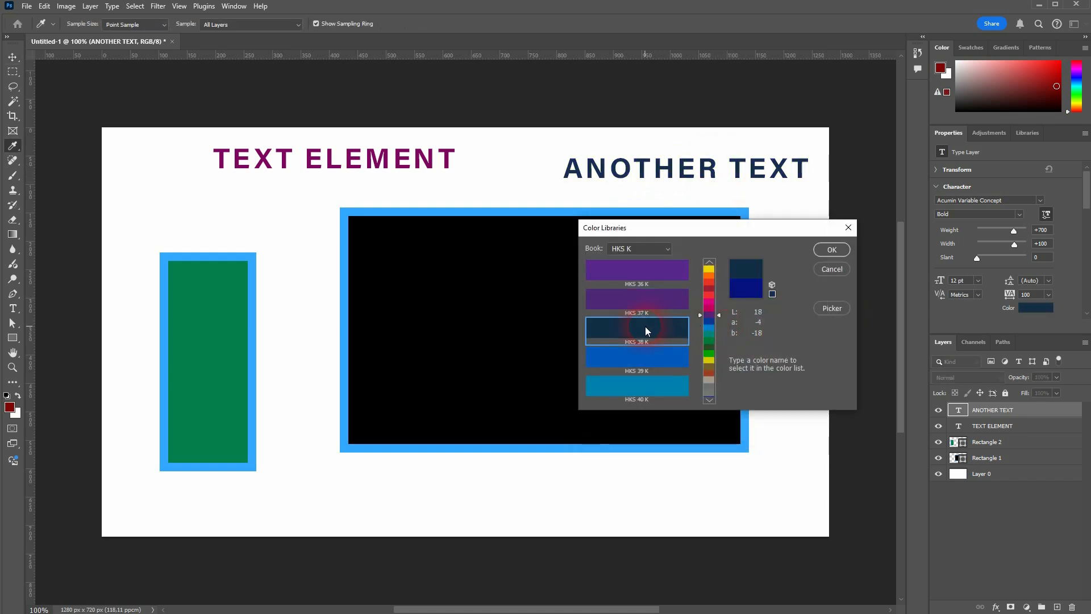
pyautogui.click(646, 382)
pyautogui.click(835, 311)
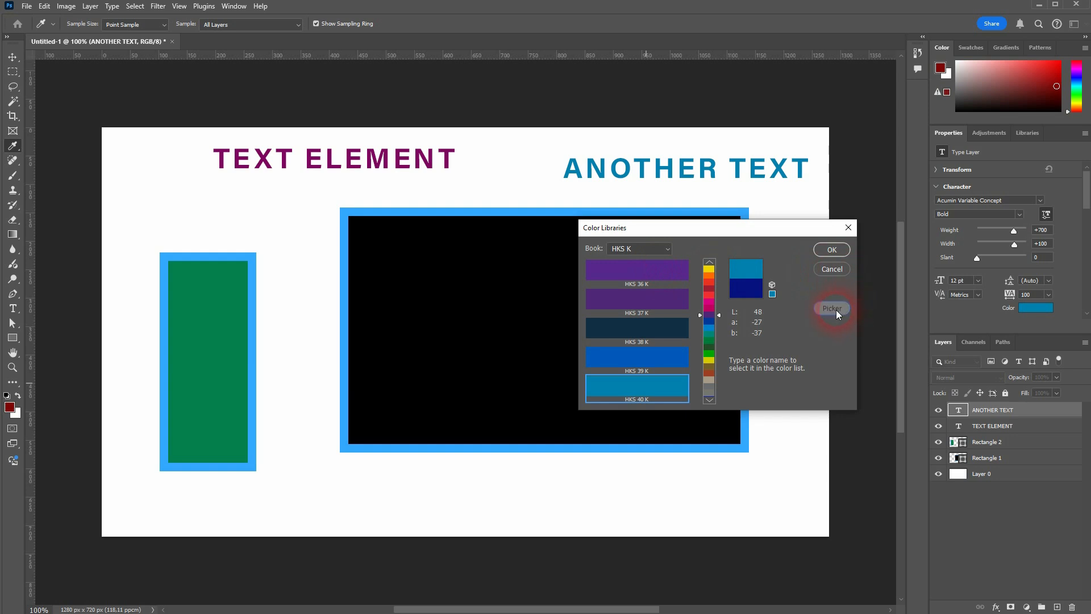
pyautogui.click(837, 247)
pyautogui.click(983, 306)
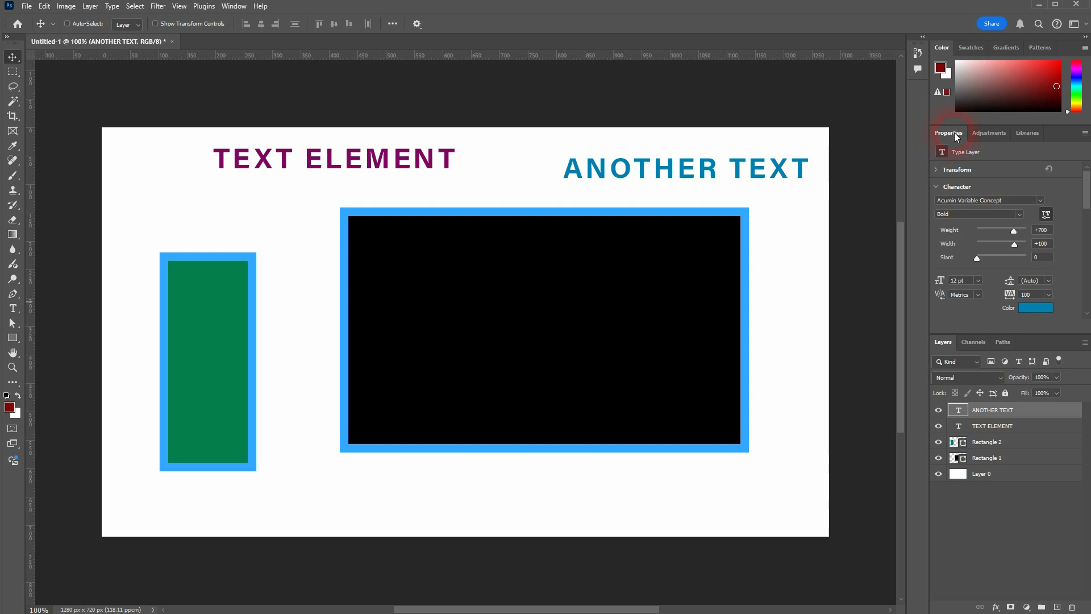
# Show the tall rectangle's fill and stroke options by selecting its layer with the Rectangle tool active.
pyautogui.keyDown('ctrl'); pyautogui.click(577, 220); pyautogui.keyUp('ctrl')
pyautogui.click(13, 338)
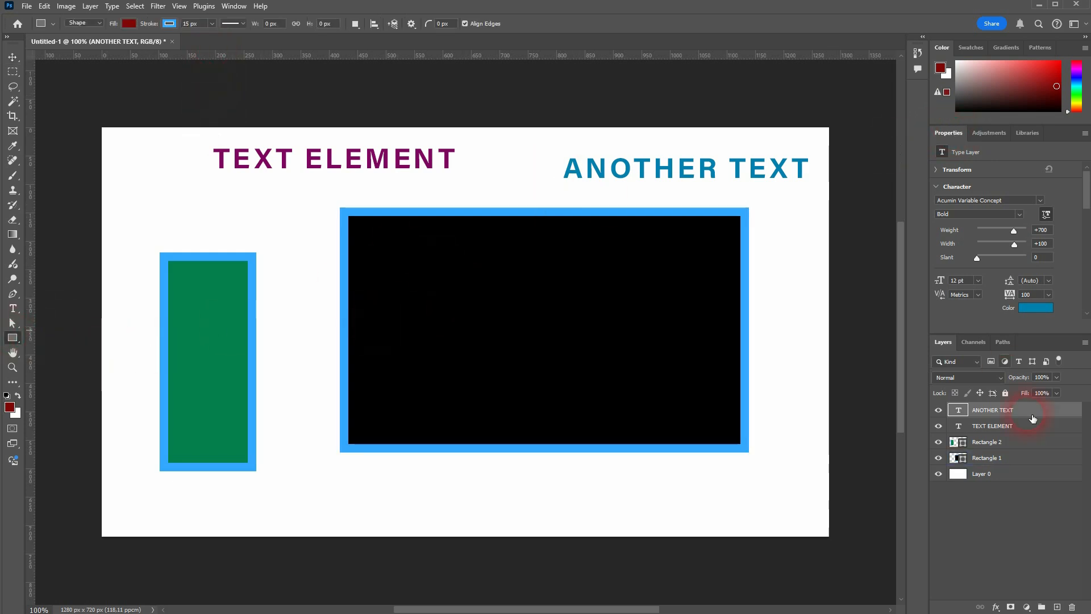
pyautogui.click(1006, 443)
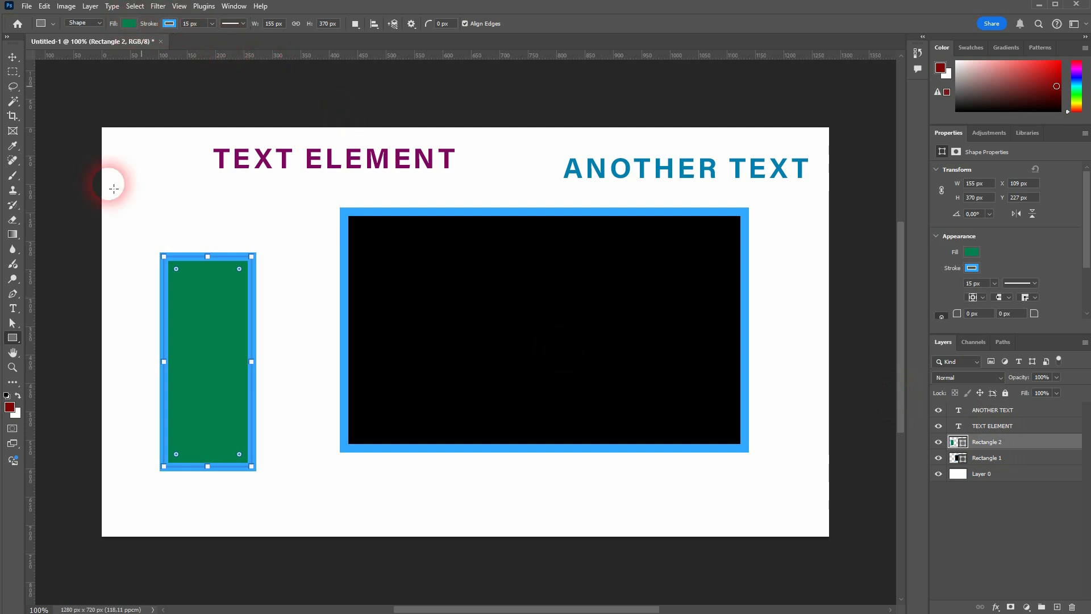
# Change the color of TEXT ELEMENT to a dark yellowish green using the Type tool's color option.
pyautogui.click(13, 309)
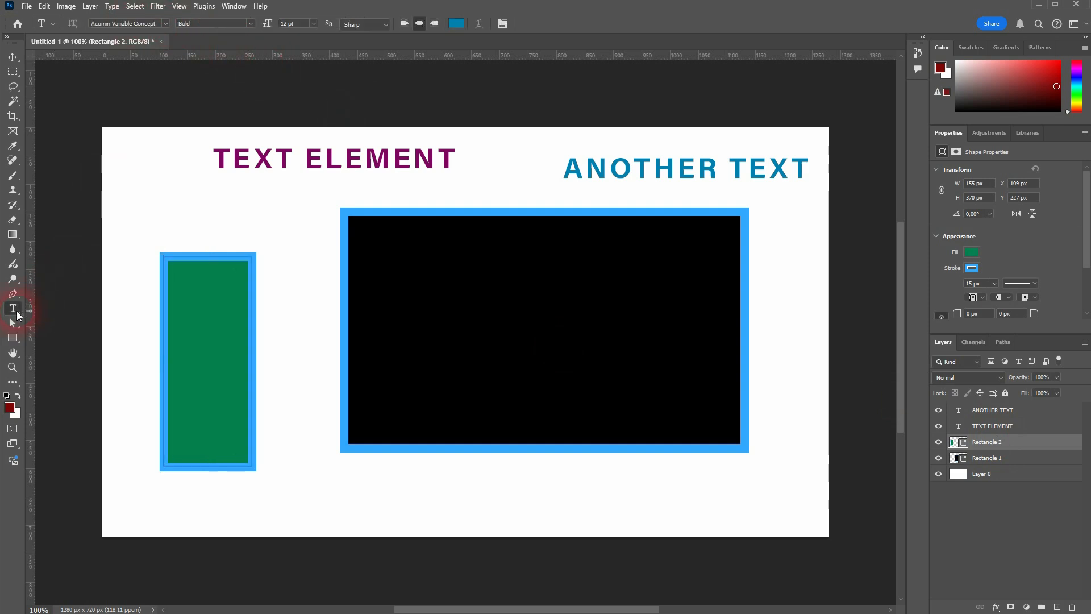
pyautogui.click(994, 427)
pyautogui.click(457, 26)
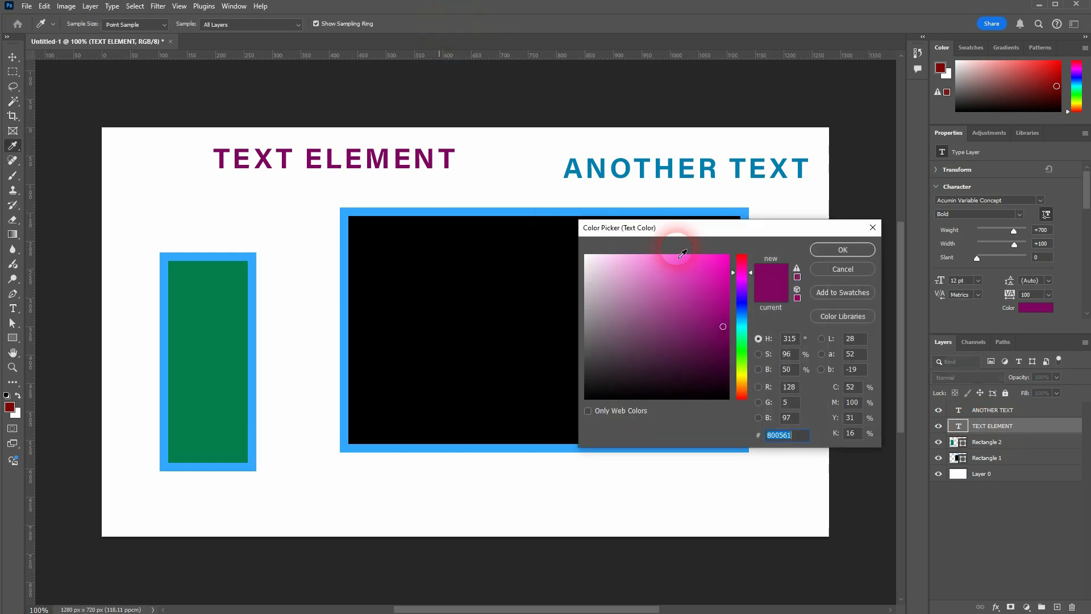
pyautogui.click(743, 362)
pyautogui.click(842, 250)
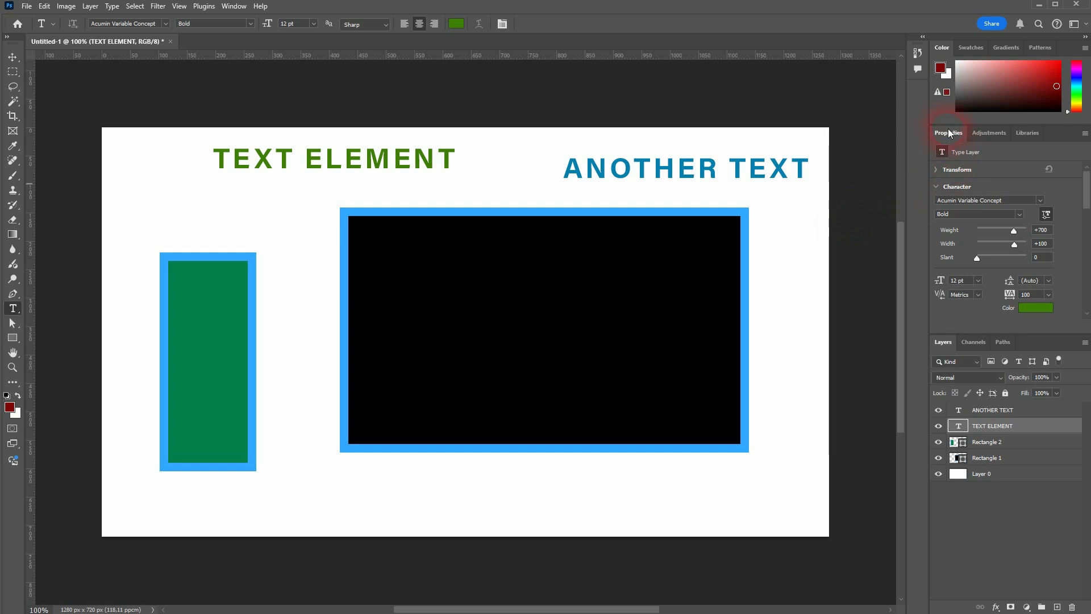
# Select the ANOTHER TEXT layer.
pyautogui.click(1002, 411)
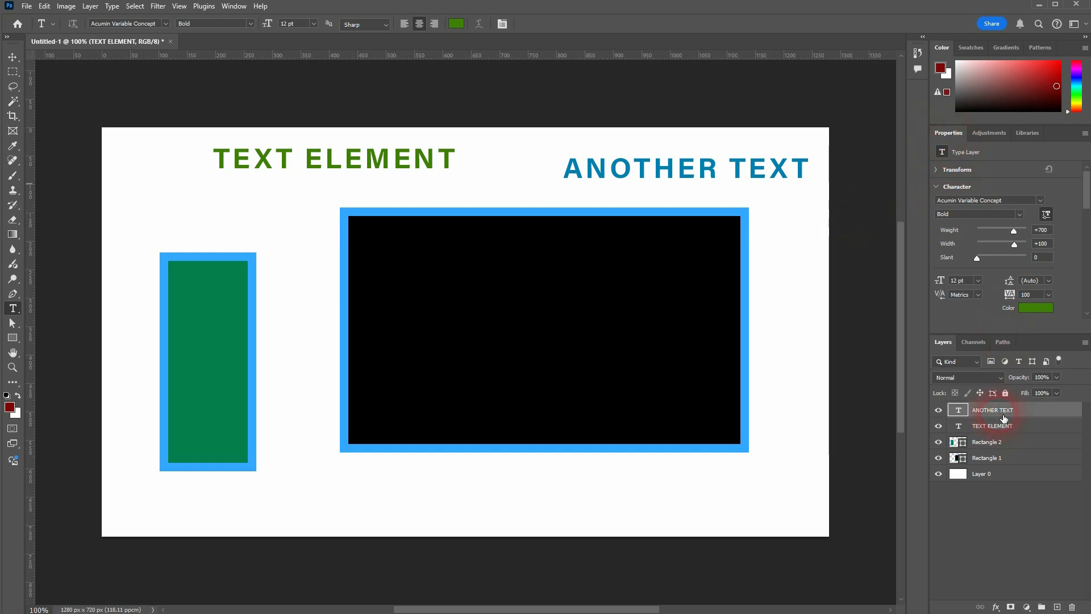